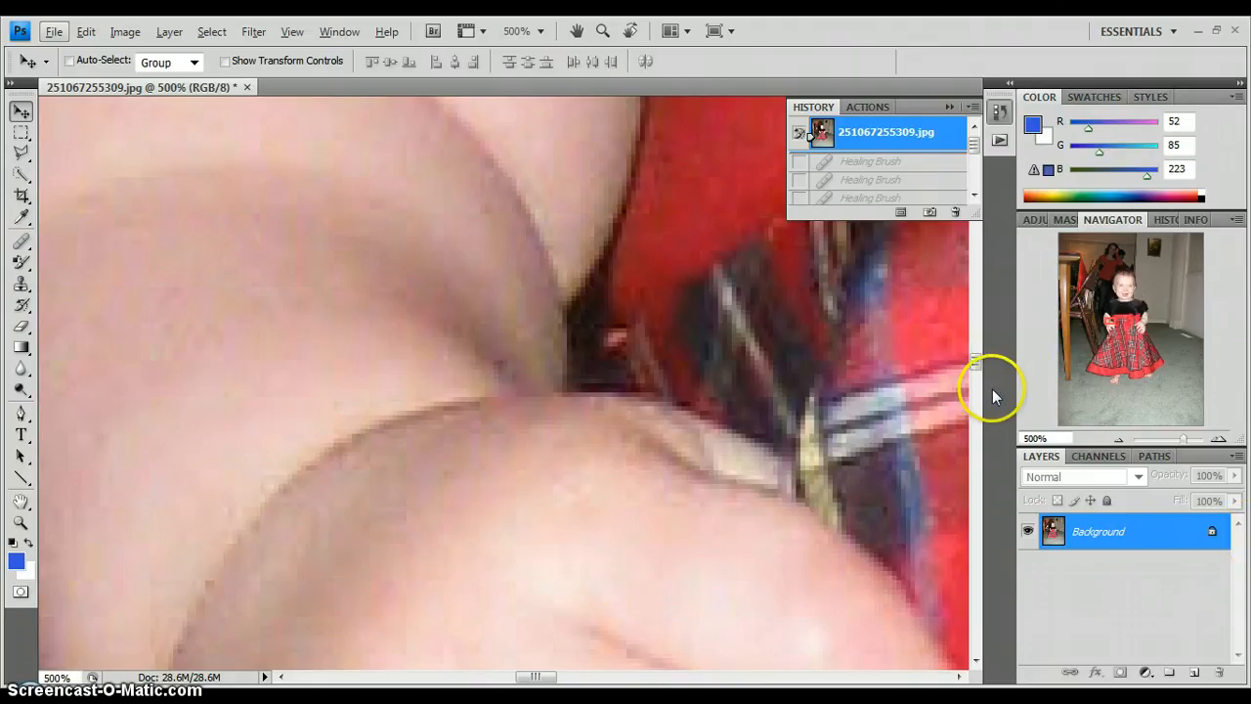
Remove the bright highlight on the child's cheek beside the nose with the Healing Brush, sampling clean skin from under the eye.
left_click_drag(1112, 323, 1123, 286)
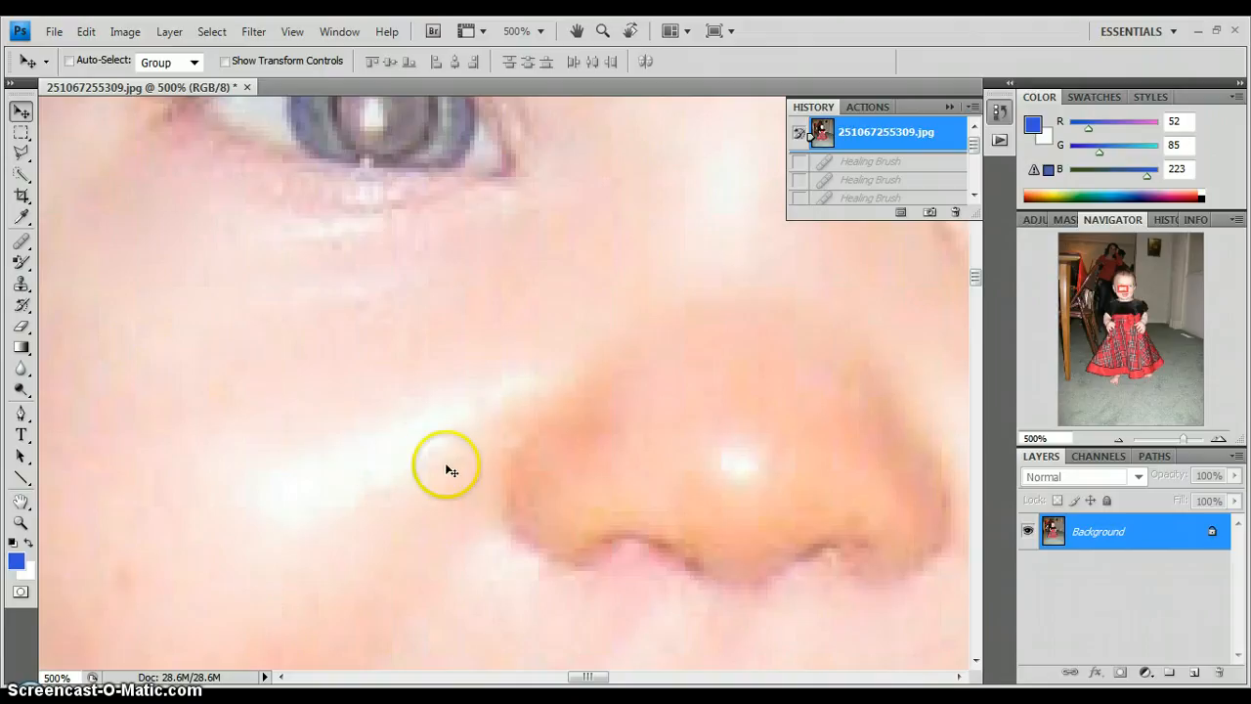
left_click(18, 249)
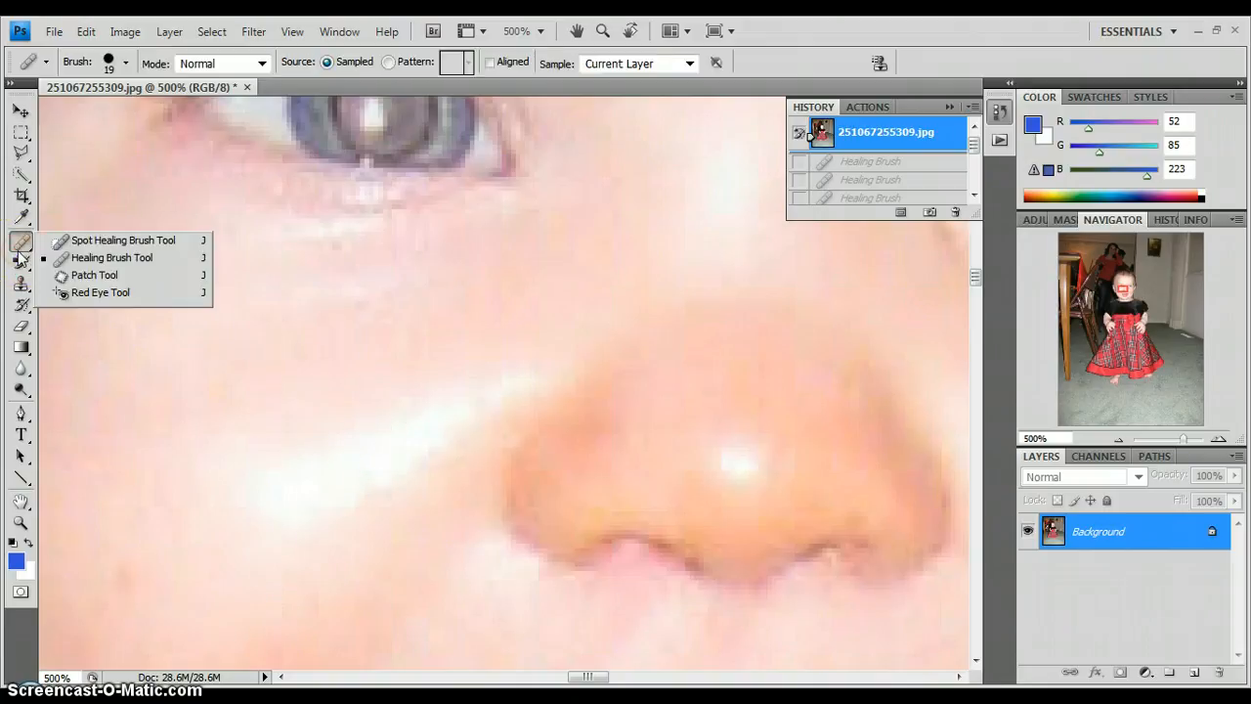
left_click(93, 260)
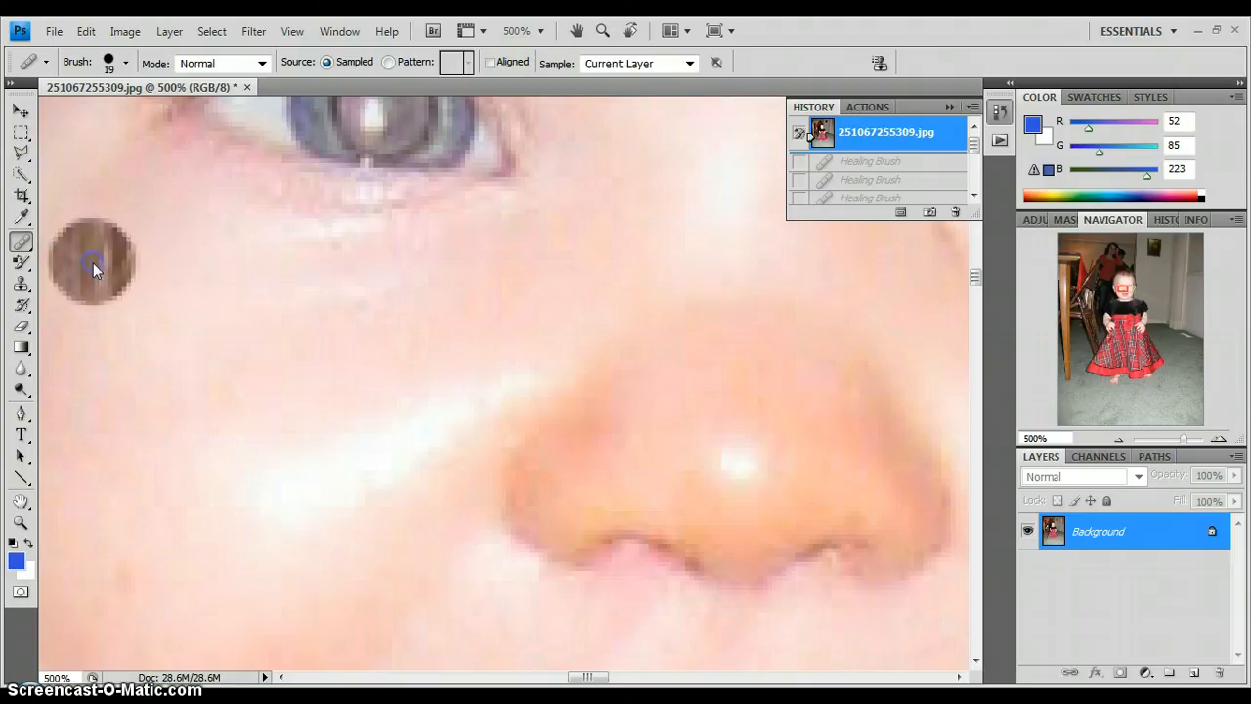
left_click(344, 345)
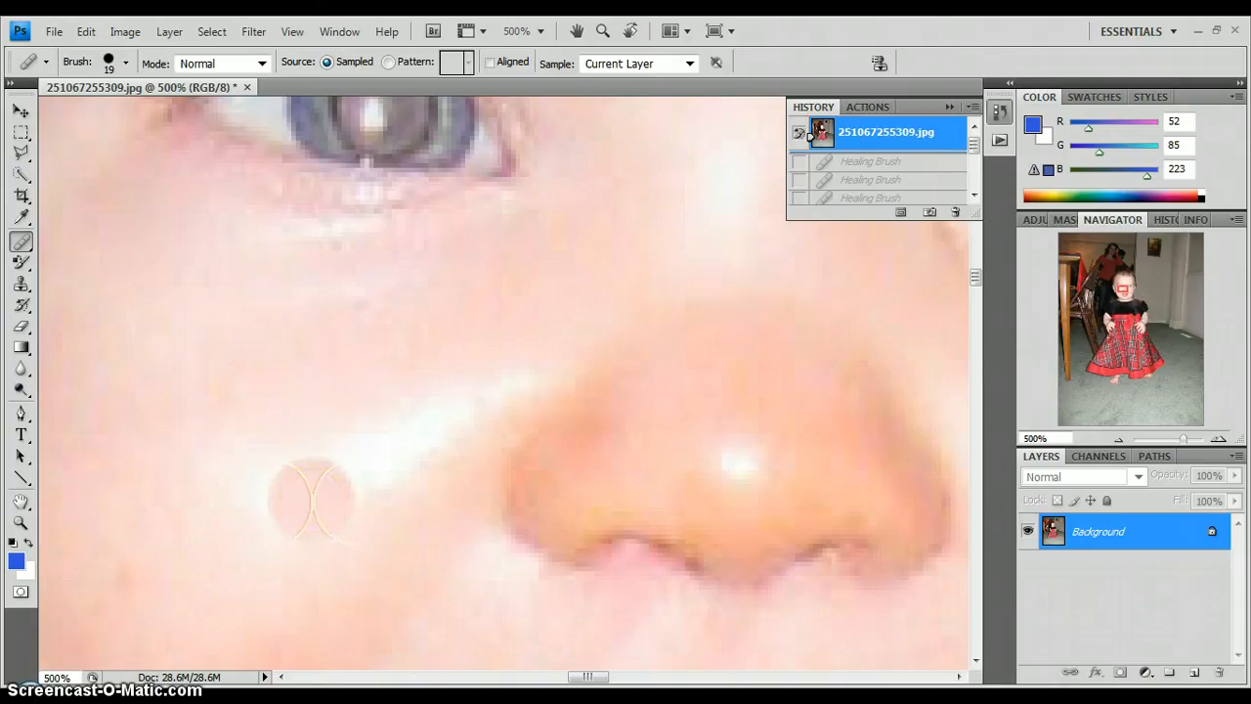
mouse_move(311, 501)
left_mouse_down()
mouse_move(302, 422)
mouse_move(289, 491)
mouse_move(327, 475)
mouse_move(345, 432)
mouse_move(445, 401)
left_mouse_up()
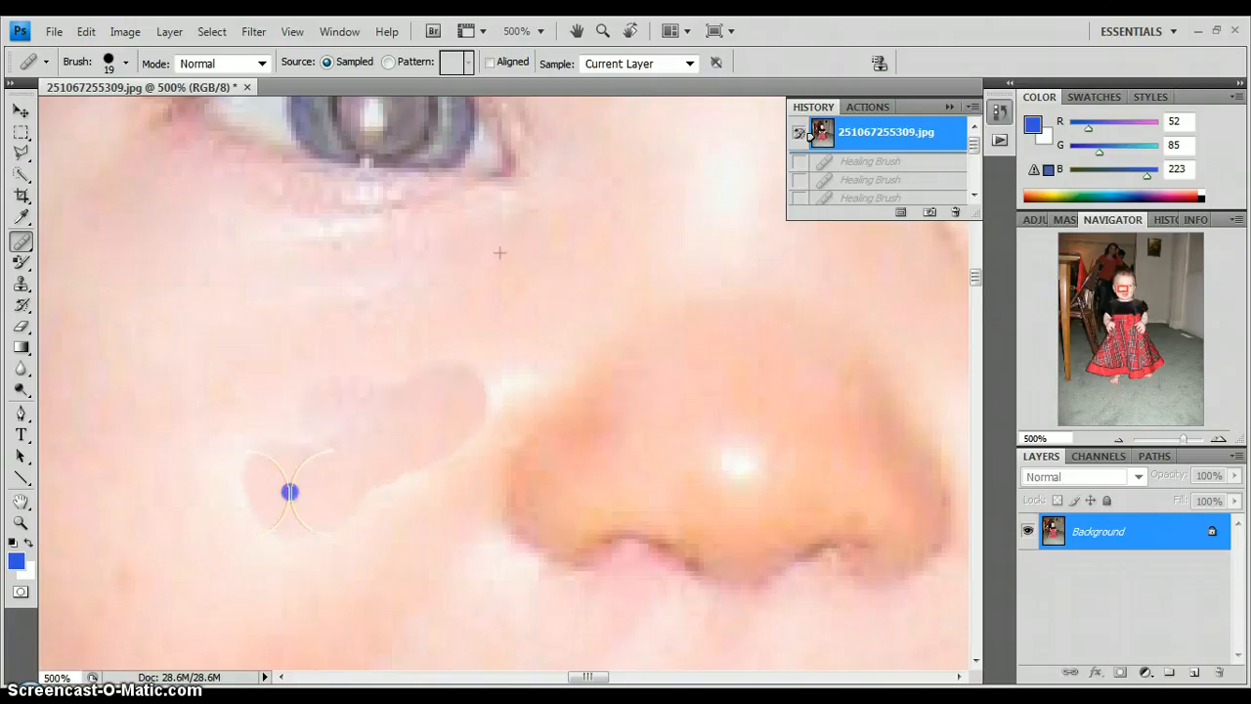
mouse_move(289, 492)
left_mouse_down()
mouse_move(513, 390)
mouse_move(600, 278)
mouse_move(506, 349)
mouse_move(475, 329)
mouse_move(578, 296)
mouse_move(605, 213)
mouse_move(440, 309)
left_mouse_up()
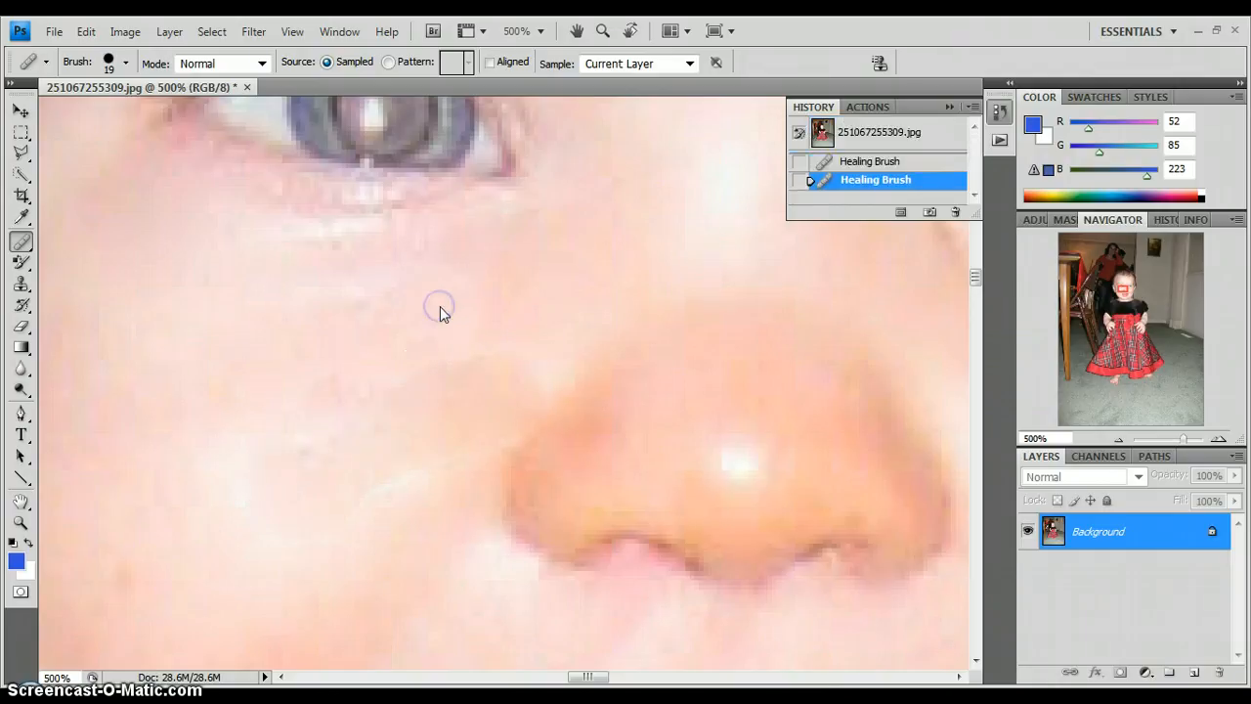
left_click_drag(453, 375, 450, 366)
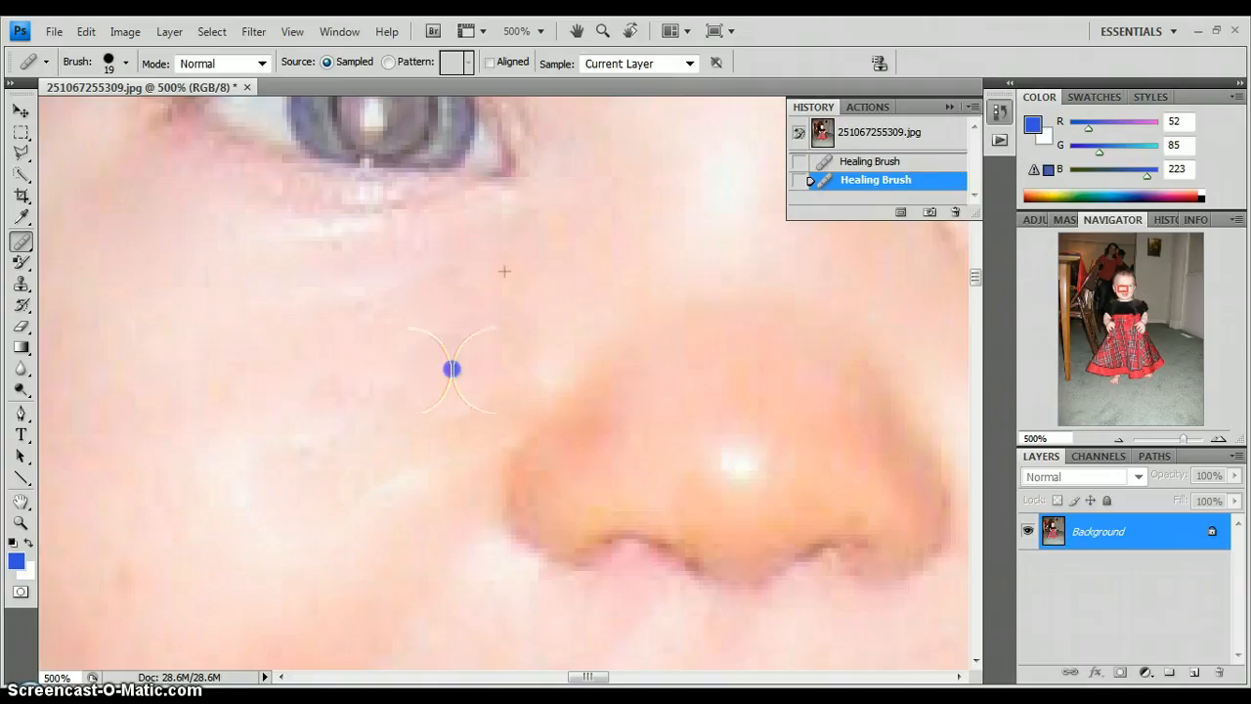
mouse_move(423, 425)
left_mouse_down()
mouse_move(389, 489)
mouse_move(393, 557)
left_mouse_up()
left_click(383, 506)
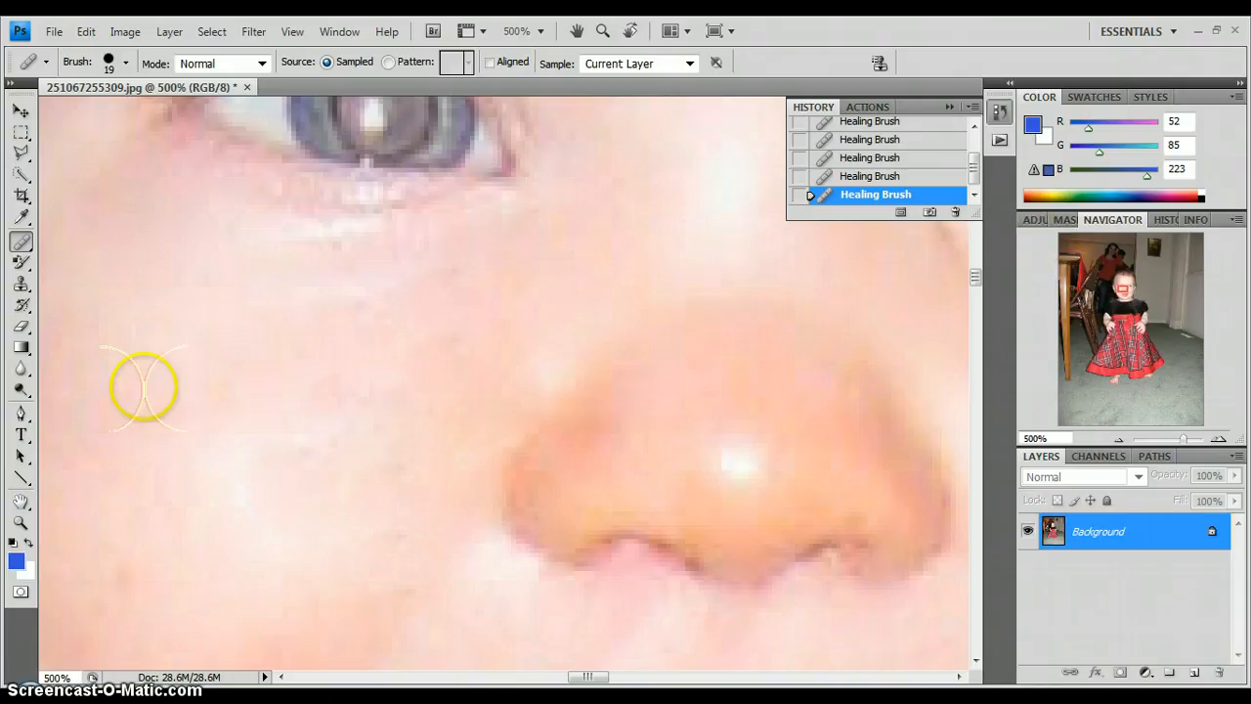
Clone darker hair from the top of the head over the thin patch at the front hairline with the Clone Stamp.
left_click(22, 286)
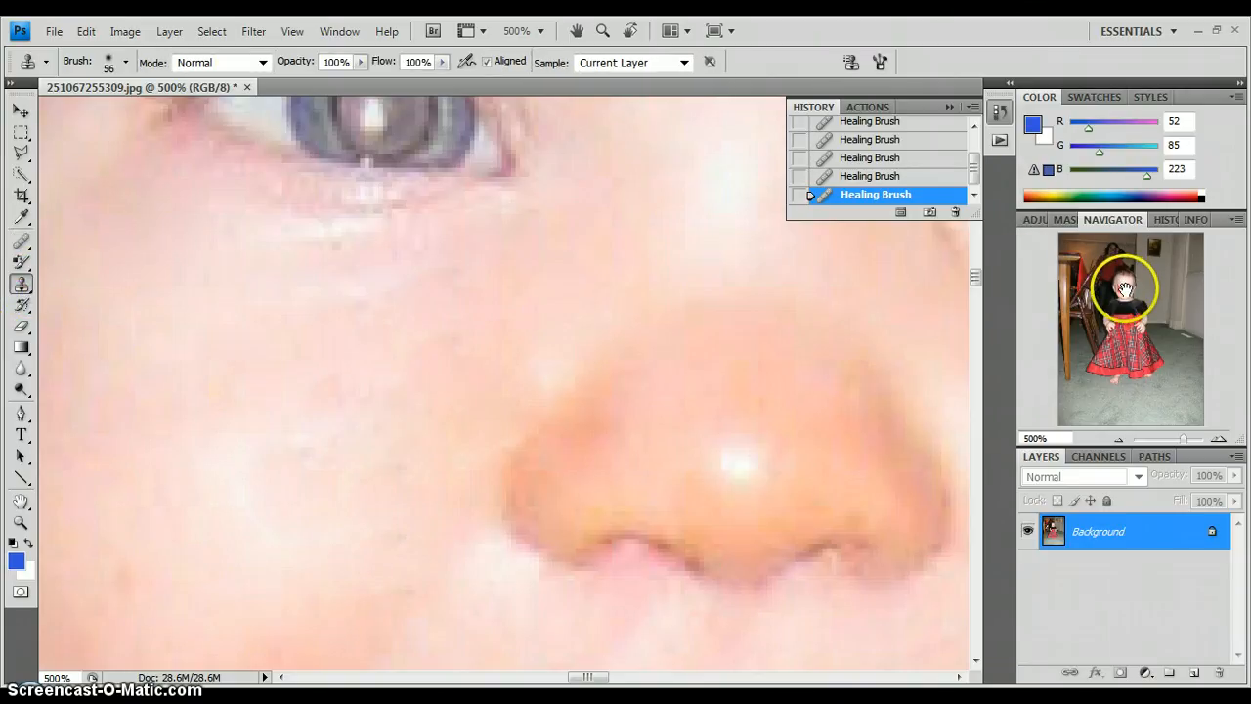
left_click_drag(1124, 288, 1124, 286)
key("ctrl+minus")
key("ctrl+minus")
key("ctrl+minus")
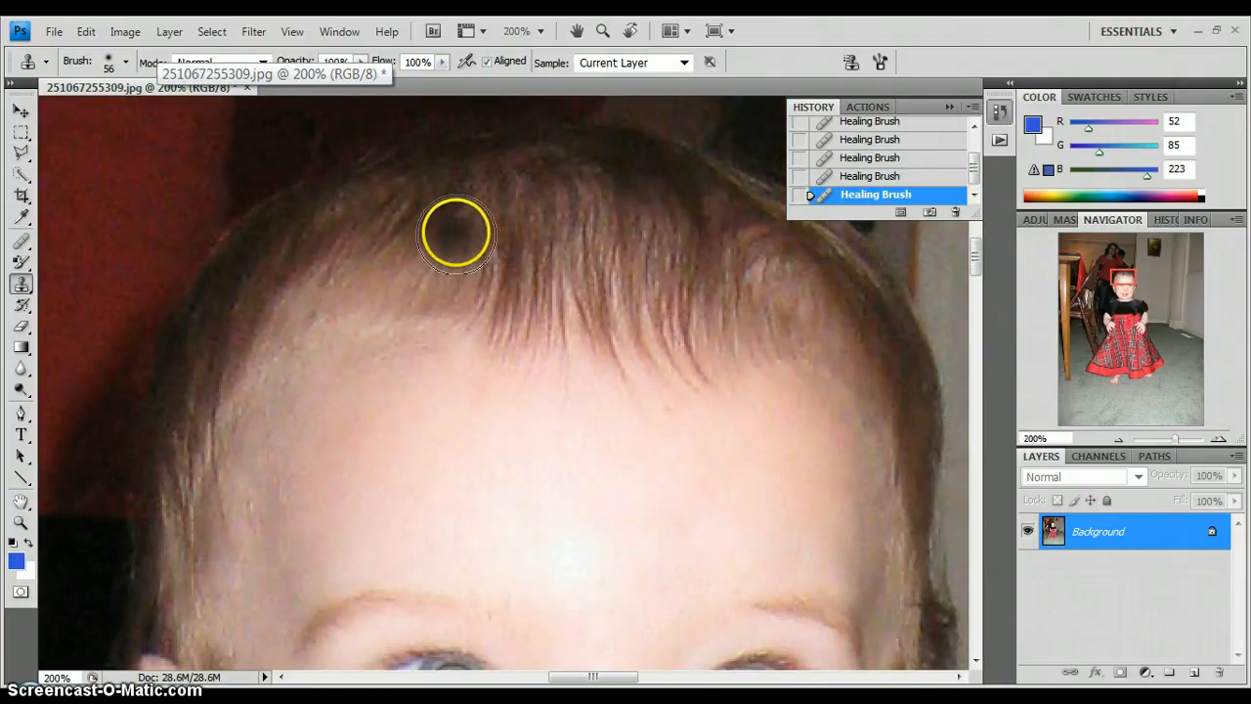
left_click(456, 235)
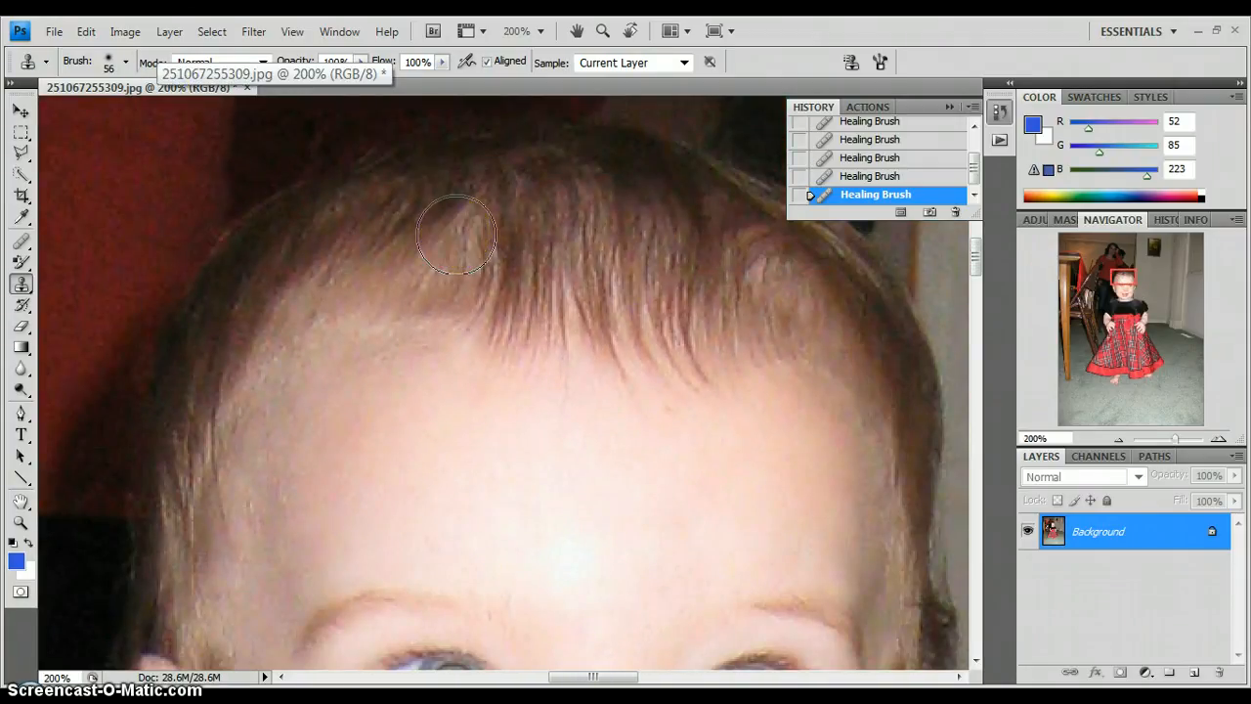
left_click(473, 174, "alt")
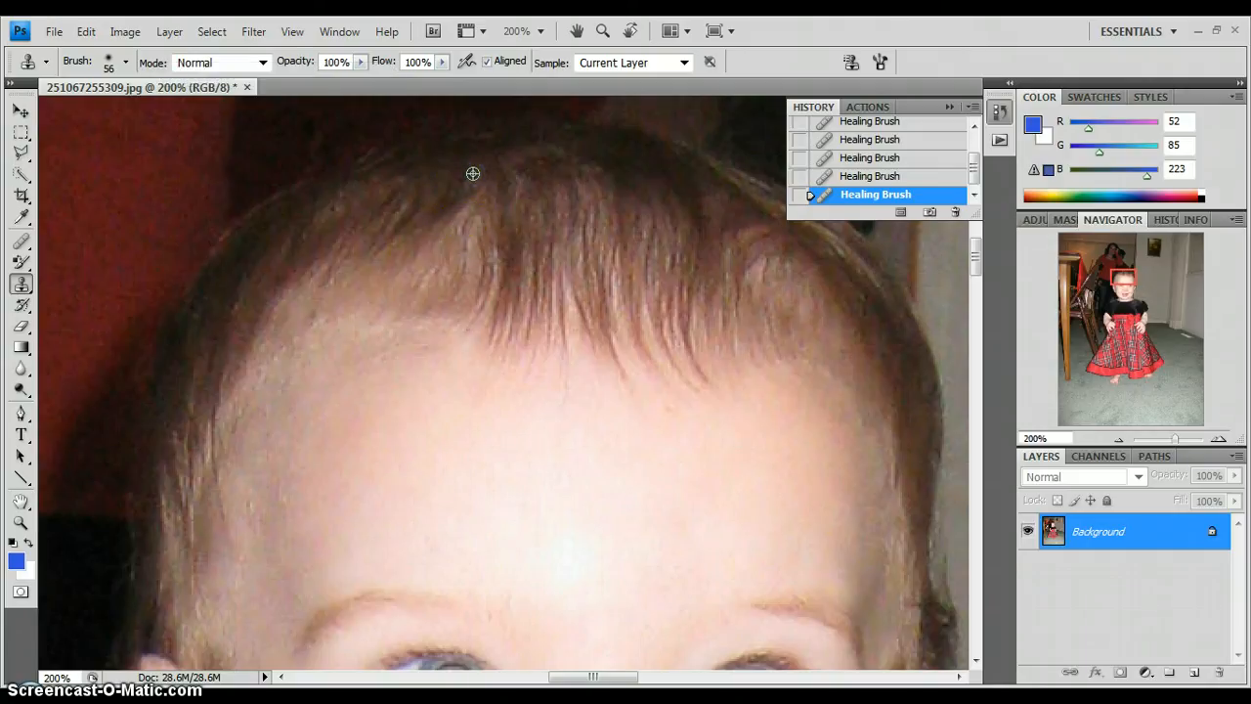
left_click_drag(473, 173, 472, 225)
left_click(472, 226)
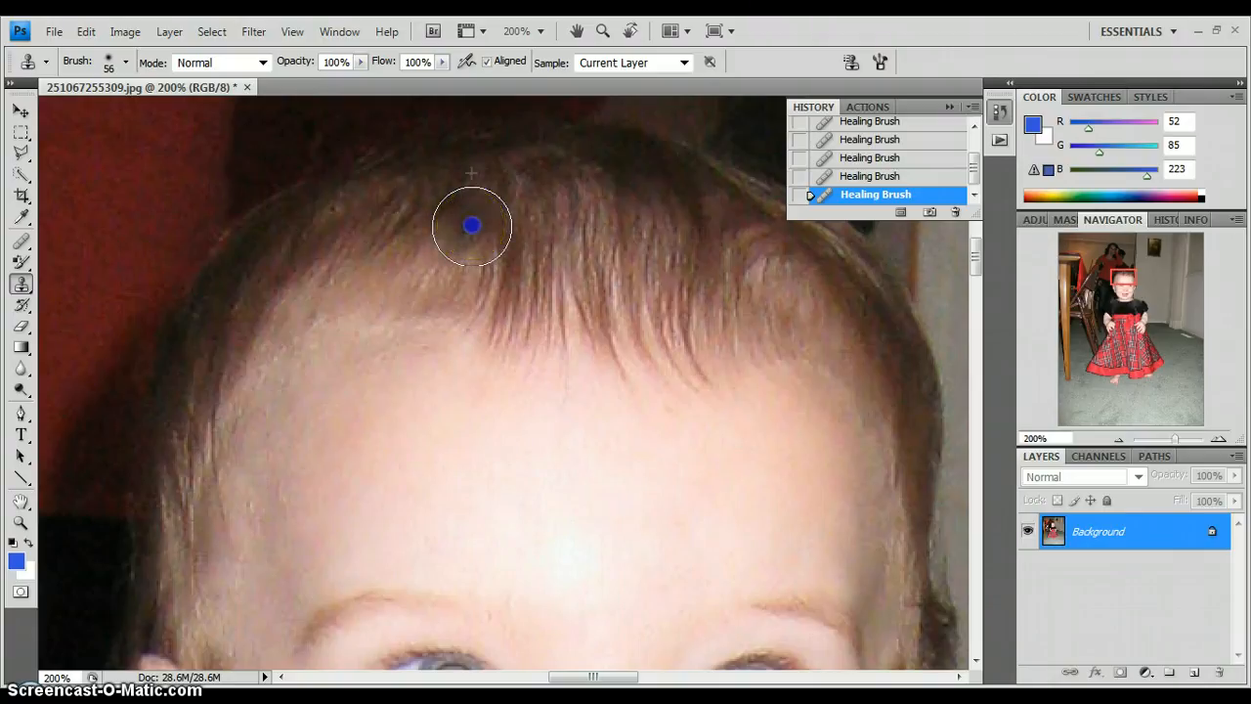
mouse_move(473, 226)
left_mouse_down()
mouse_move(446, 302)
mouse_move(348, 403)
left_mouse_up()
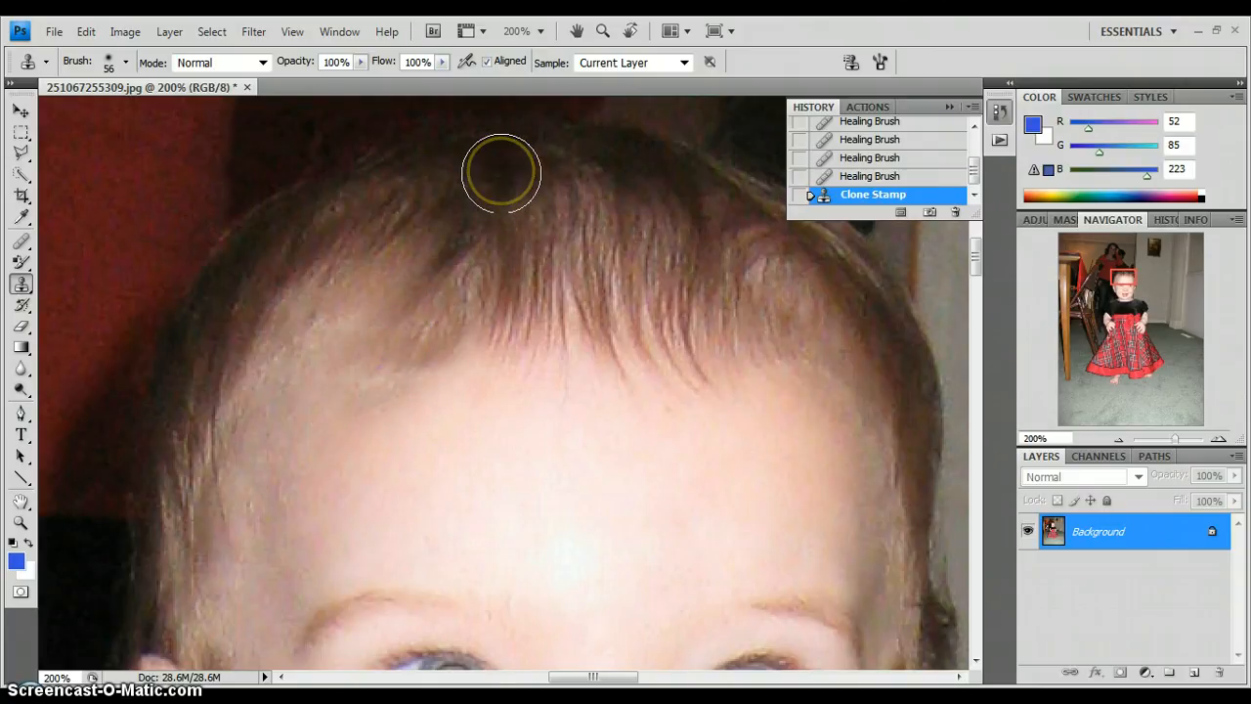
left_click_drag(500, 178, 492, 214)
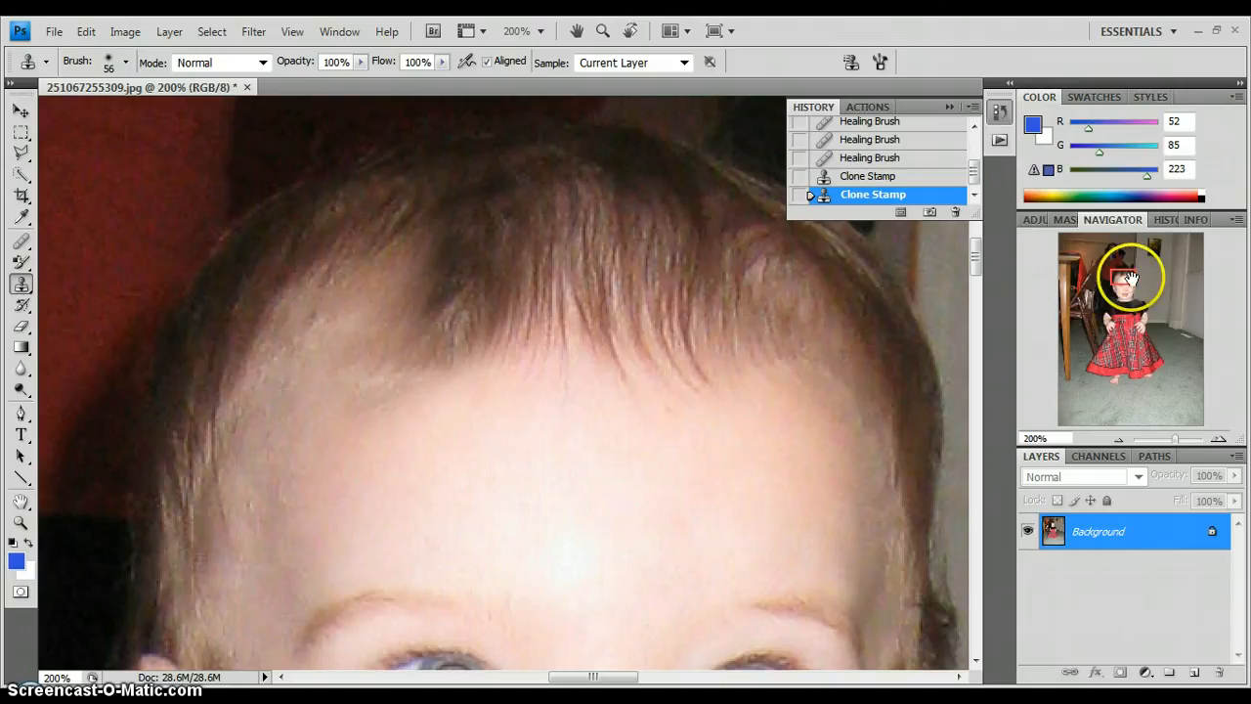
Set the Clone Stamp brush to 33 px and clone the eye nearer the visible ear to a slightly lower position on the face.
left_click_drag(1122, 280, 1133, 289)
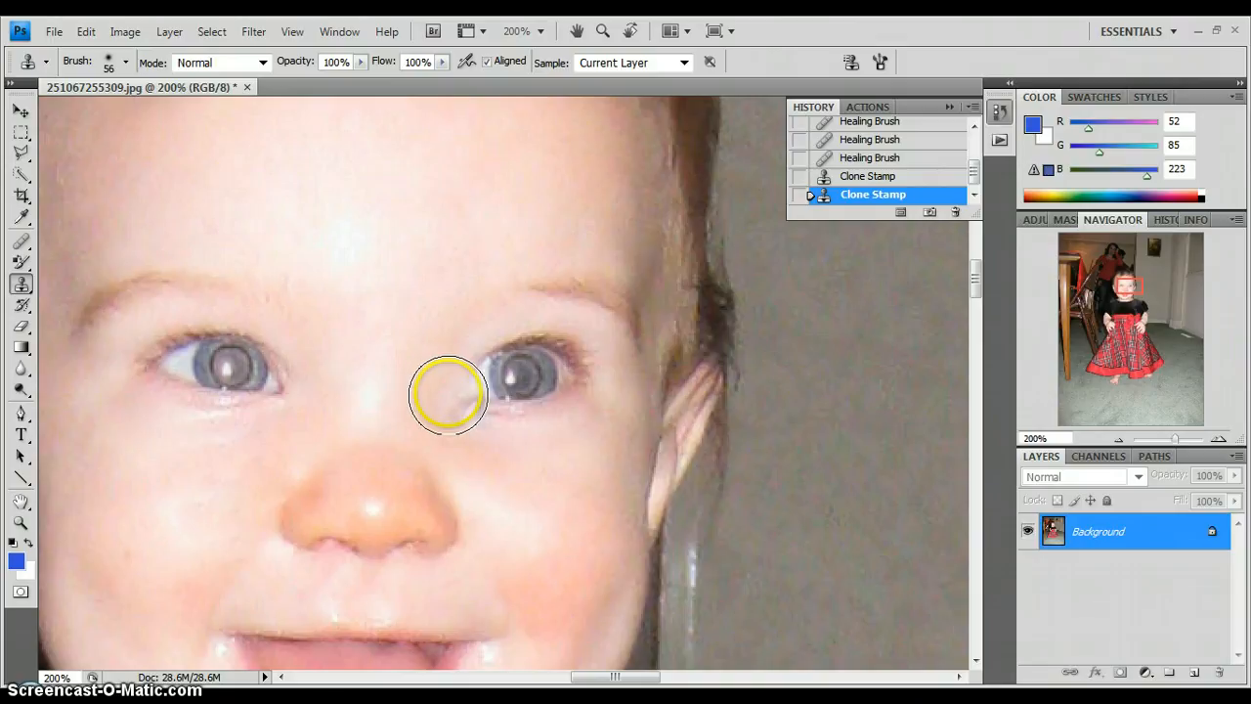
left_click(125, 63)
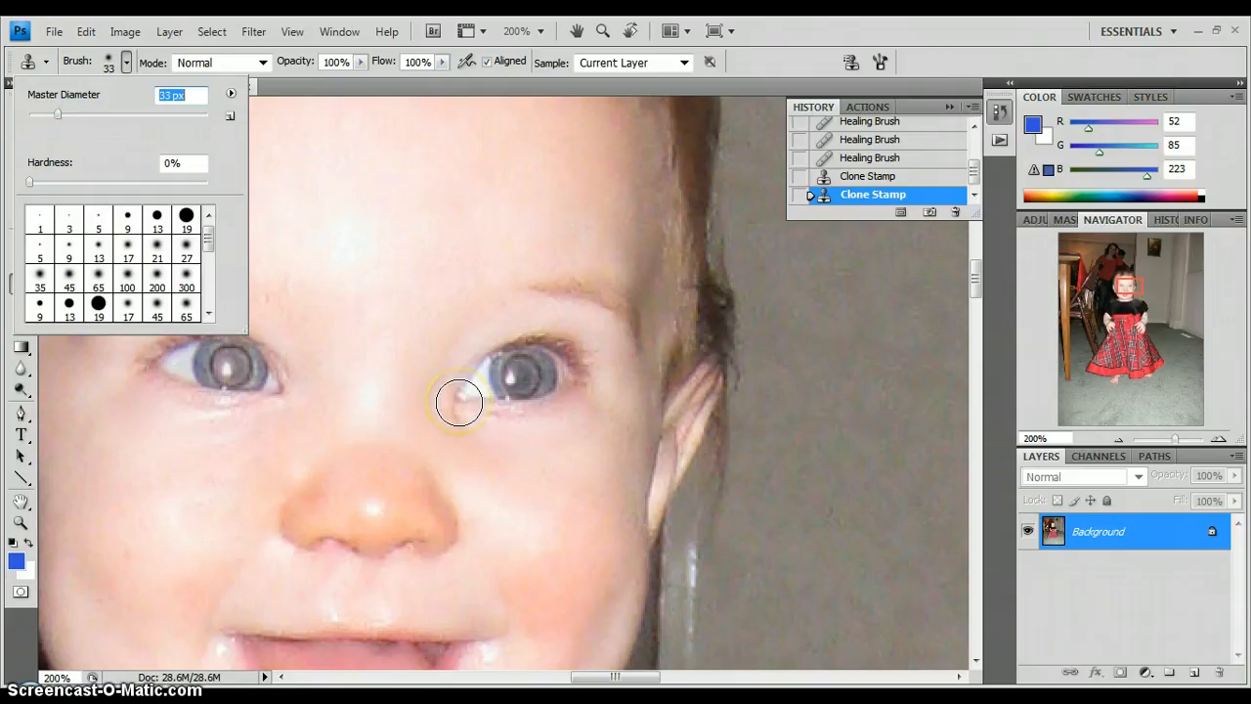
key("Return")
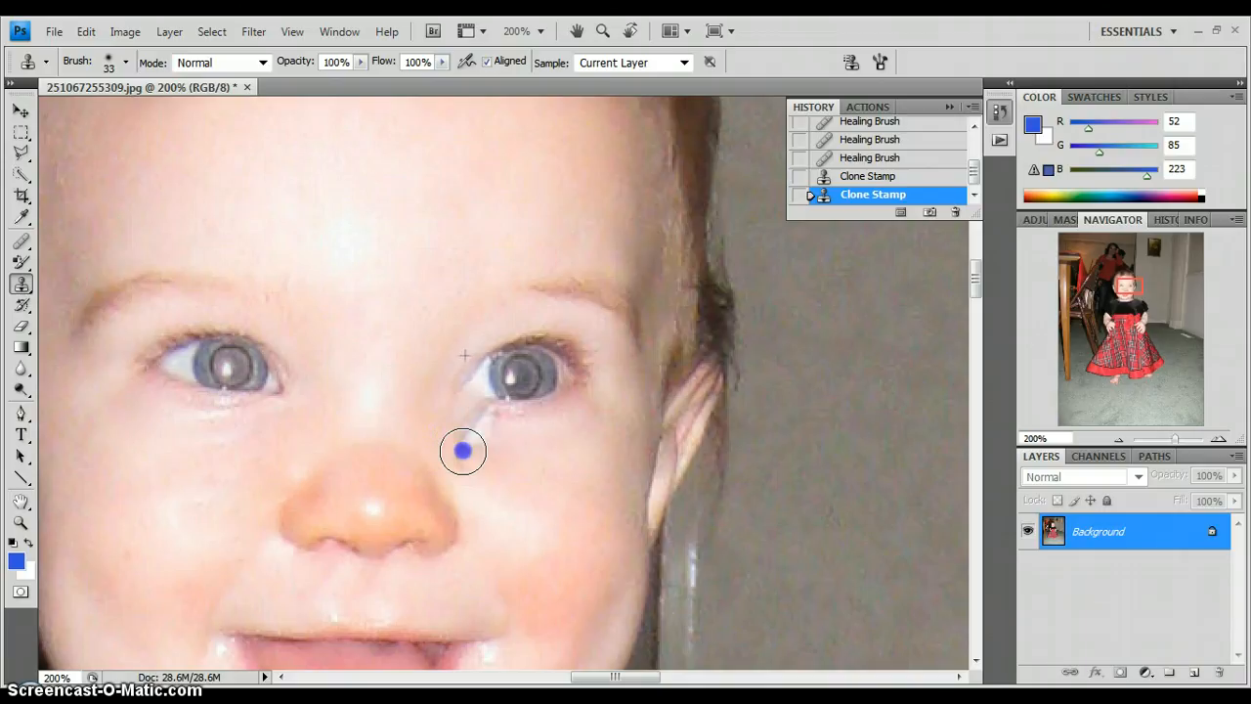
mouse_move(462, 451)
left_mouse_down()
mouse_move(556, 406)
mouse_move(588, 426)
mouse_move(553, 456)
mouse_move(476, 459)
mouse_move(579, 435)
mouse_move(592, 377)
mouse_move(539, 368)
mouse_move(494, 388)
mouse_move(466, 422)
mouse_move(465, 403)
mouse_move(518, 353)
mouse_move(555, 351)
mouse_move(579, 369)
mouse_move(545, 348)
mouse_move(452, 365)
mouse_move(432, 408)
mouse_move(429, 386)
mouse_move(469, 343)
mouse_move(524, 333)
mouse_move(517, 324)
mouse_move(535, 309)
mouse_move(624, 352)
mouse_move(613, 304)
mouse_move(554, 289)
mouse_move(584, 288)
mouse_move(450, 330)
mouse_move(551, 281)
mouse_move(618, 287)
mouse_move(572, 271)
mouse_move(473, 279)
left_mouse_up()
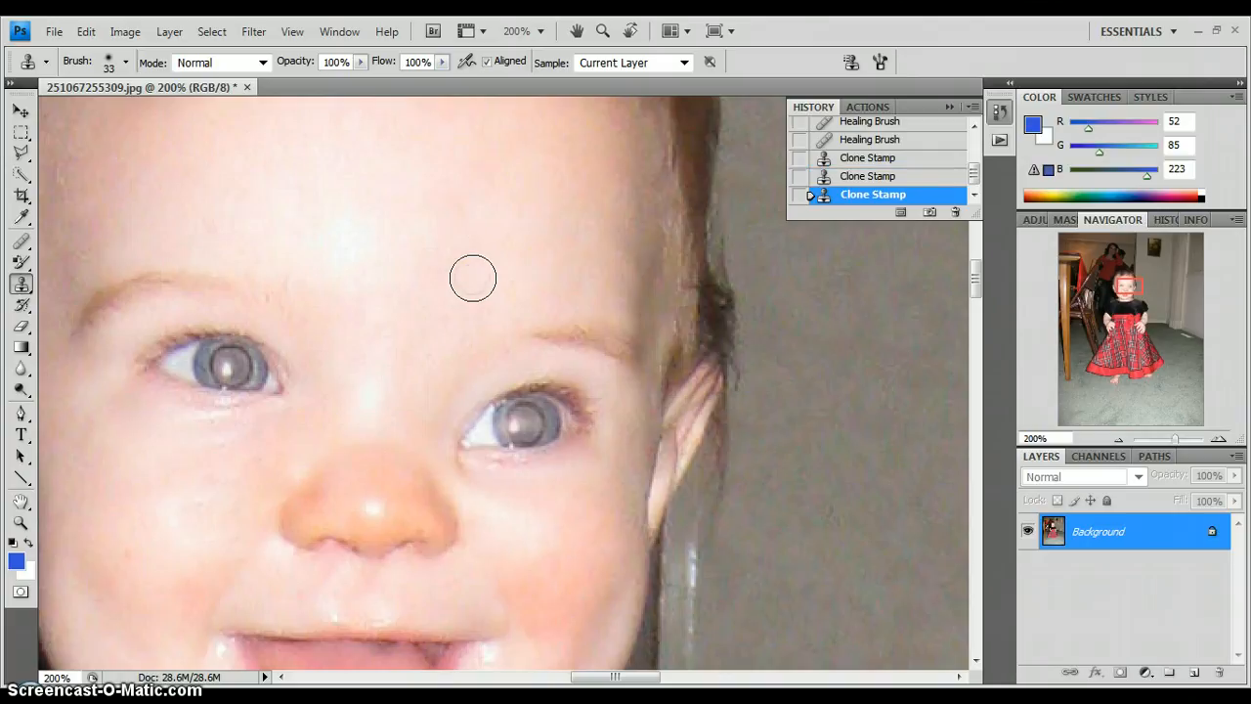
scroll(473, 278, "down", 3)
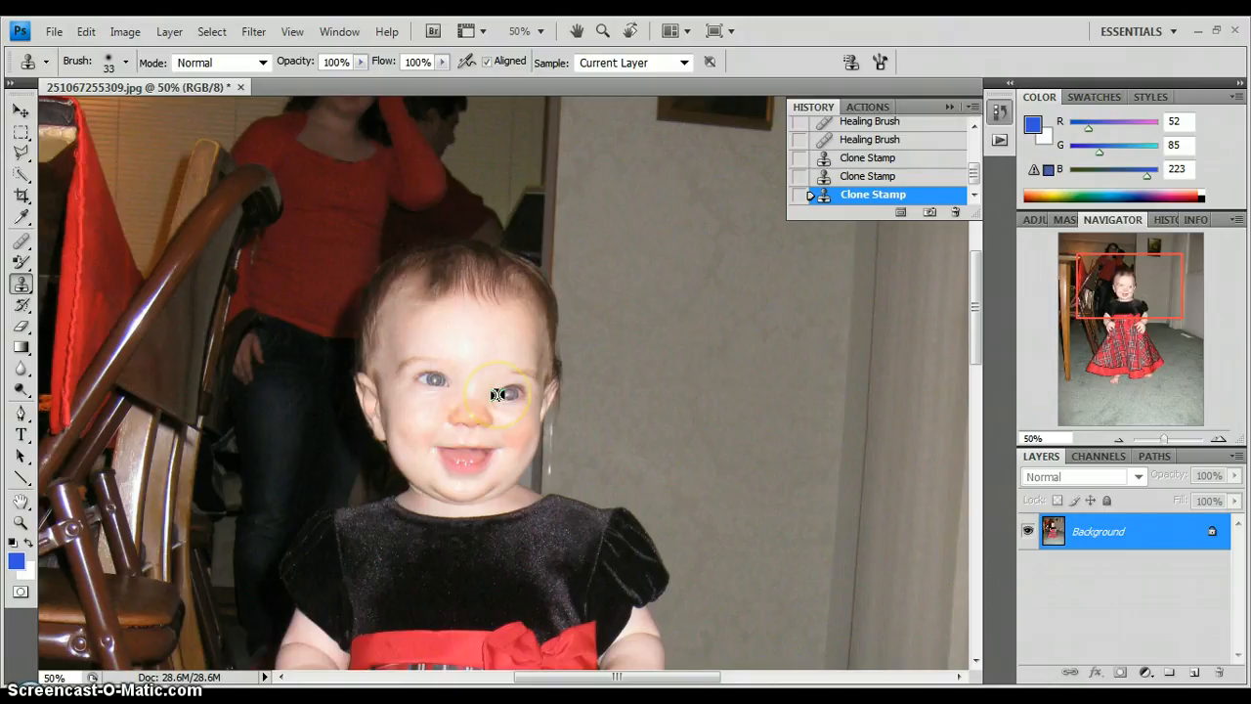
scroll(497, 394, "up", 3)
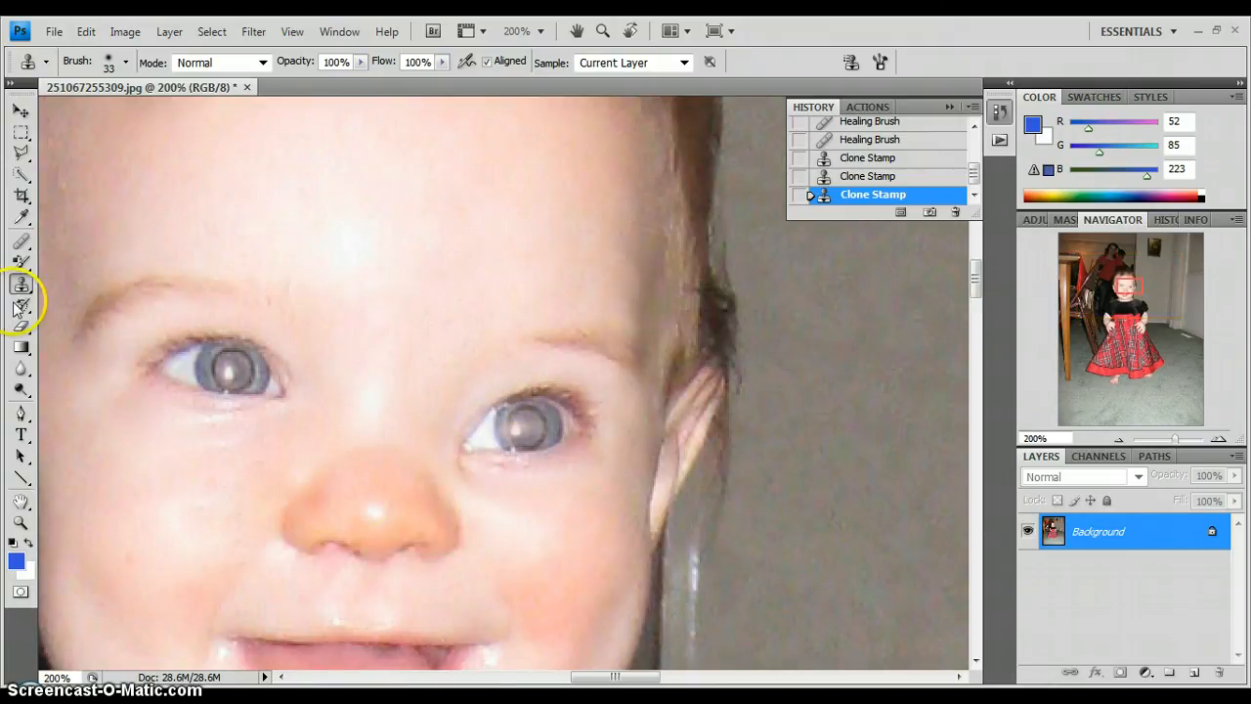
Smooth the cheek skin below the lowered eye with several Healing Brush strokes, including the dark mark near its outer edge.
left_click(21, 245)
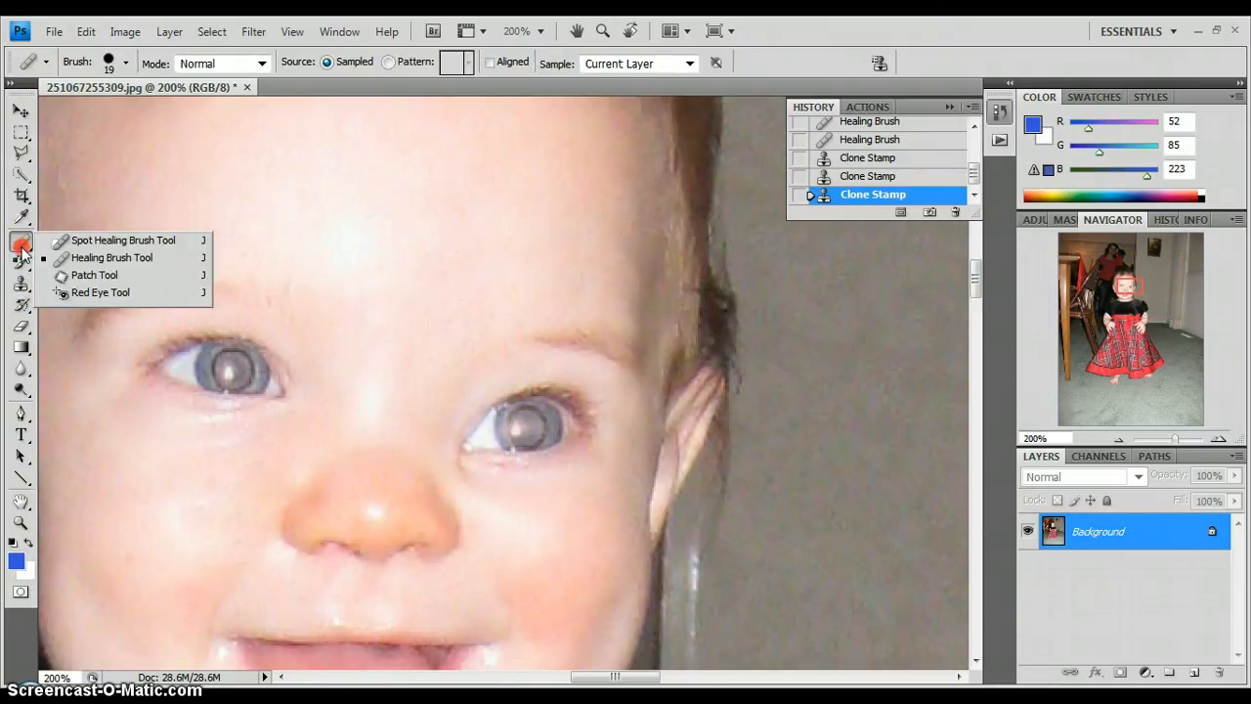
left_click(98, 258)
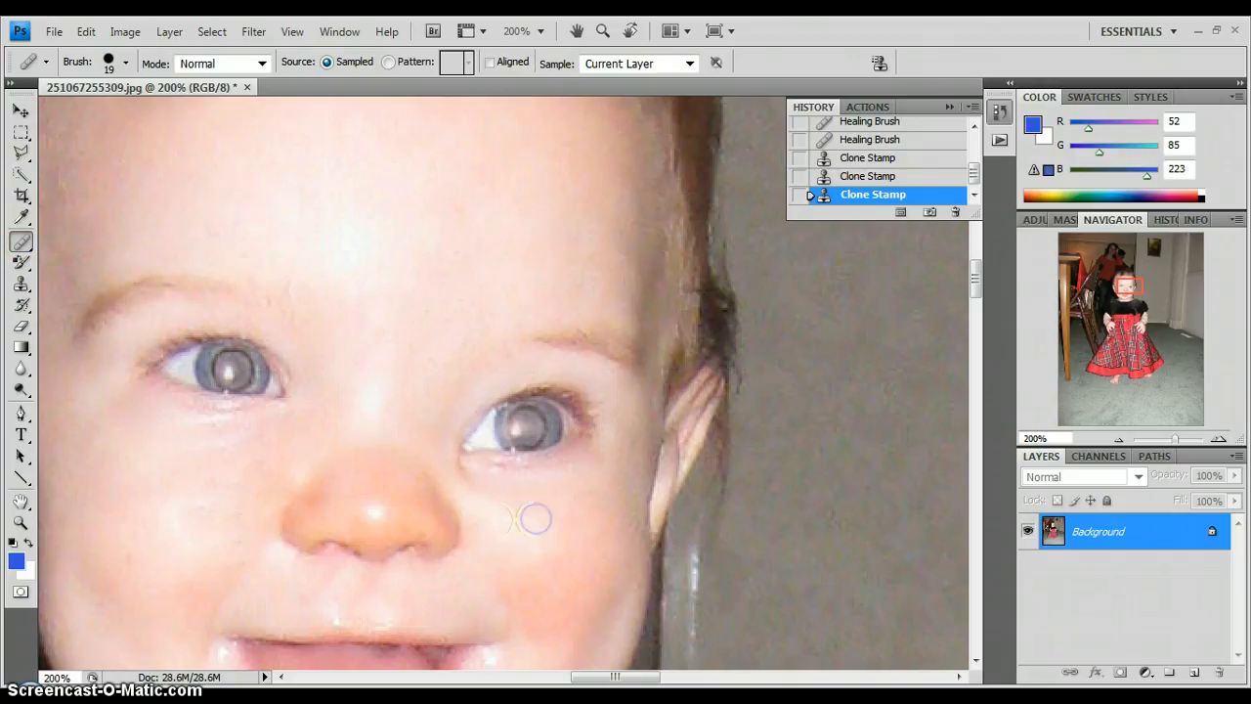
left_click_drag(501, 510, 601, 482)
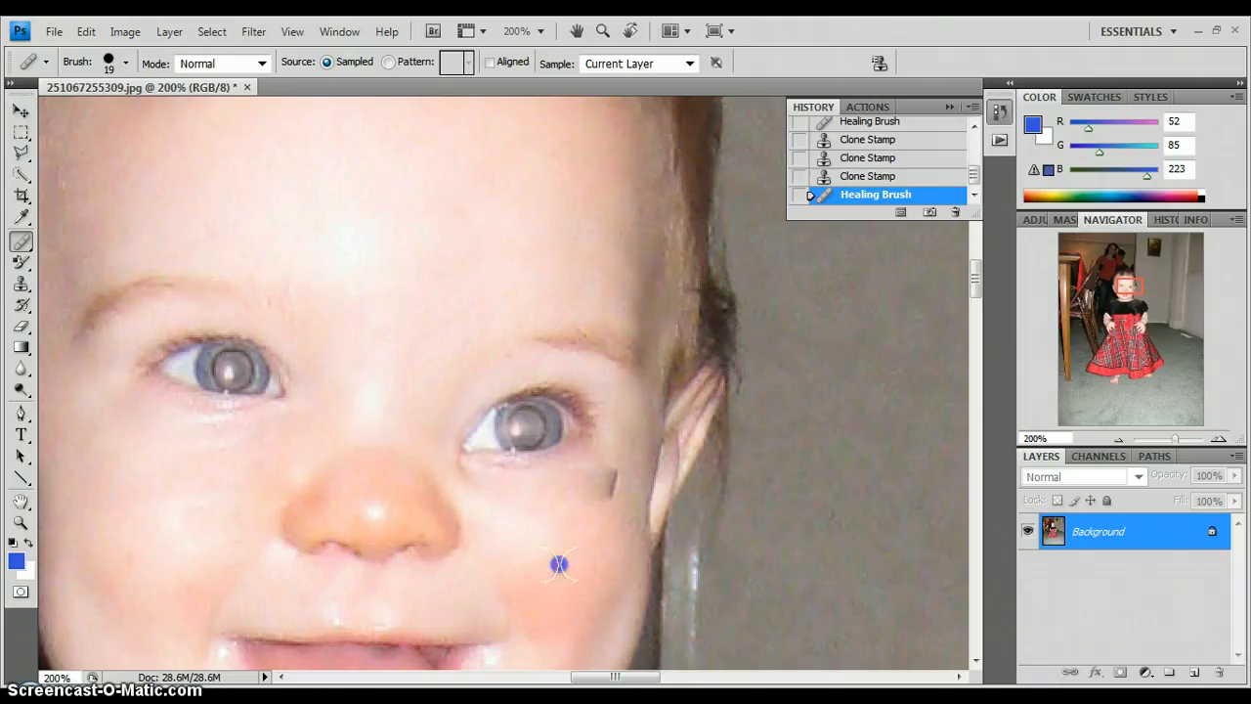
left_click(560, 564)
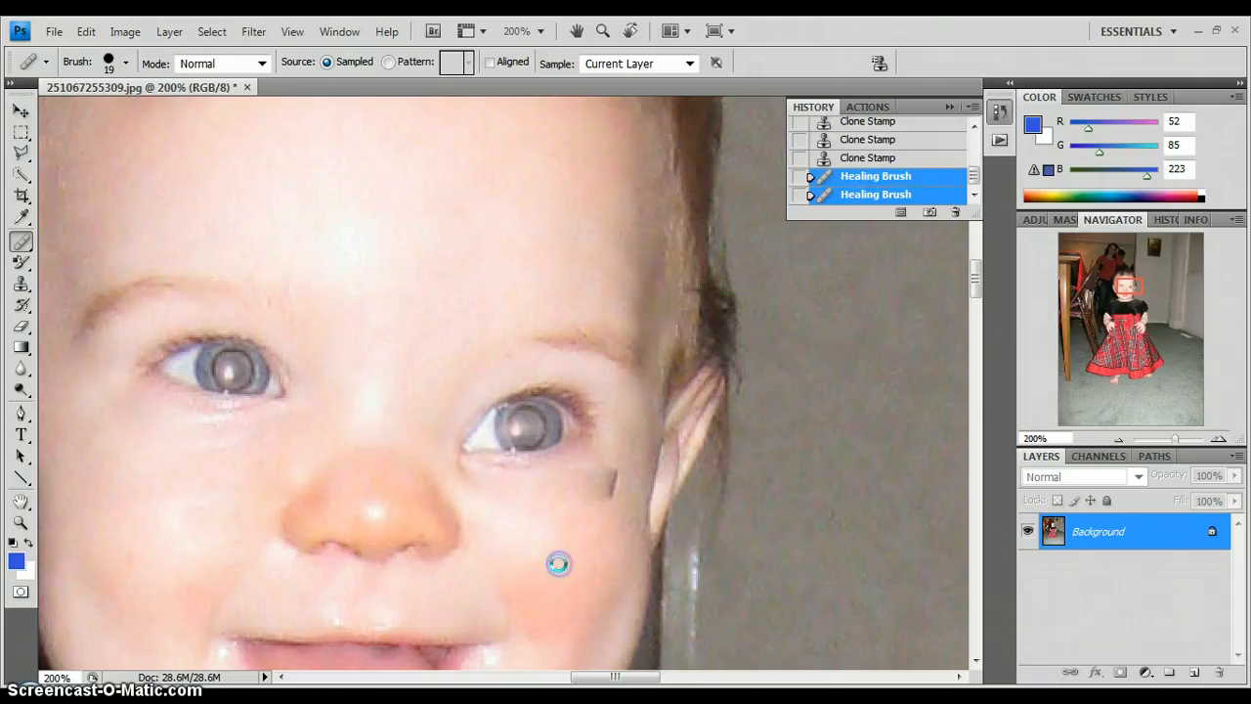
left_click(599, 500)
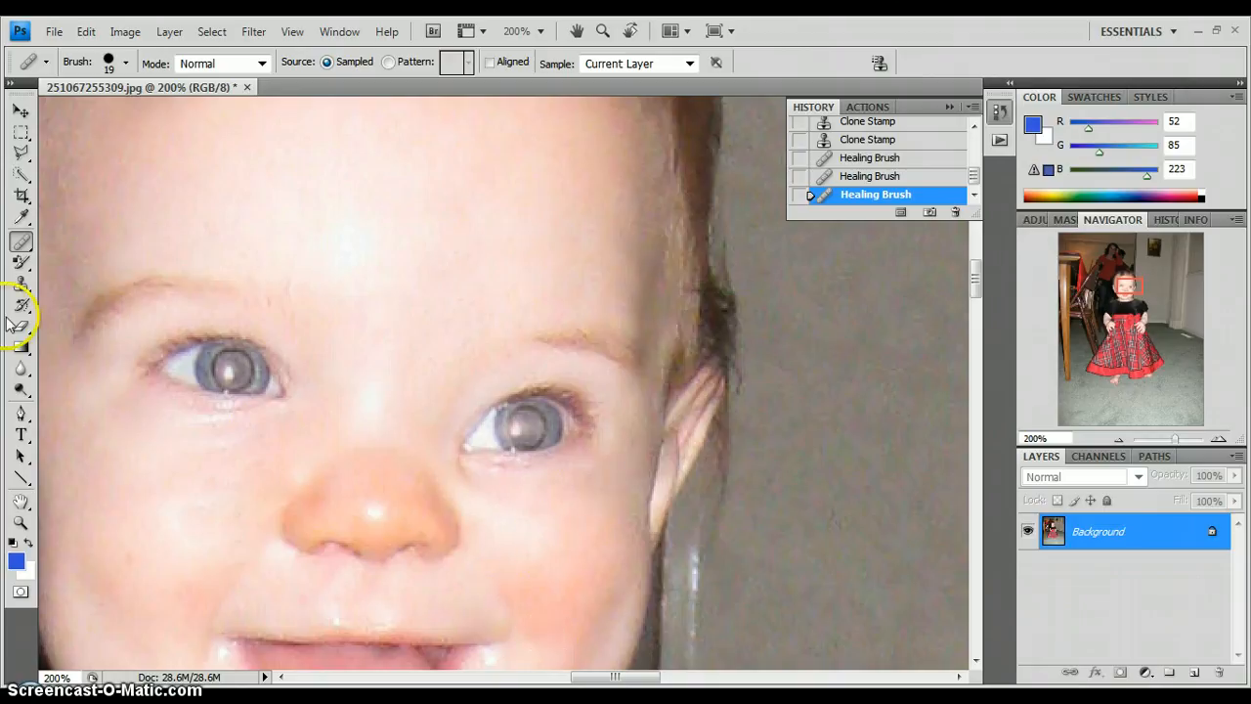
Select the red bow on the dress with the Quick Selection tool in add-to-selection mode.
left_click(22, 262)
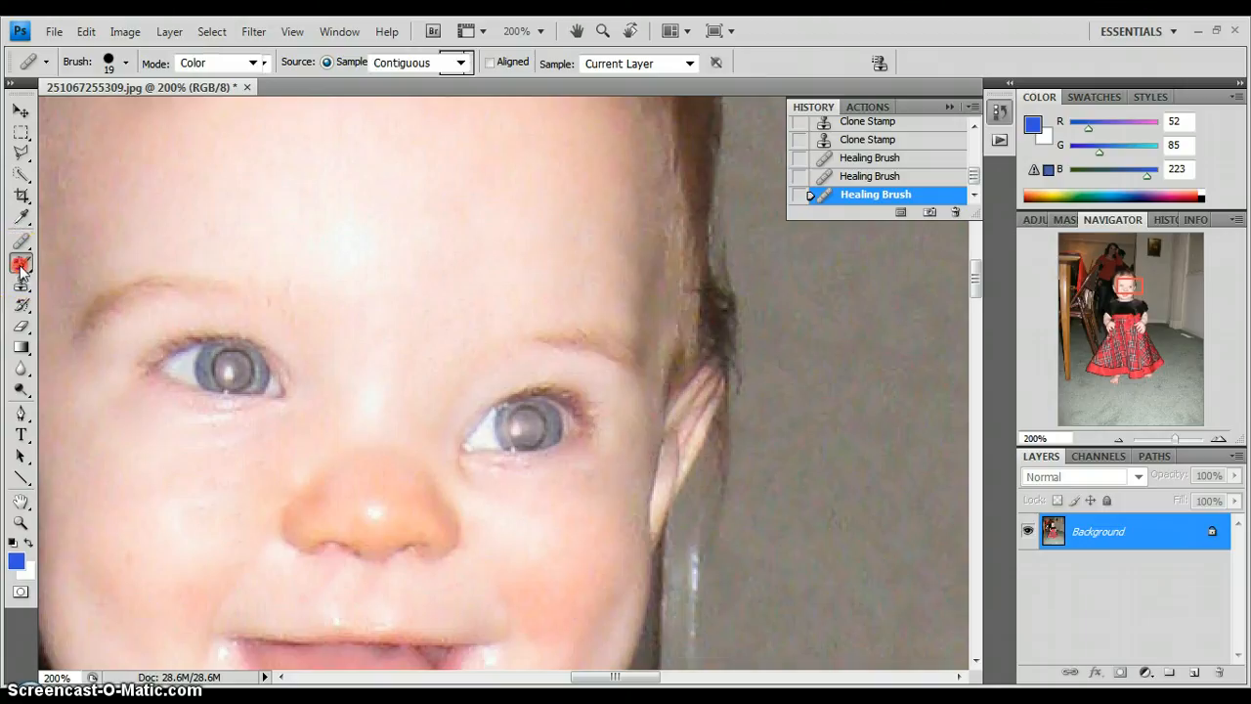
left_click(65, 304)
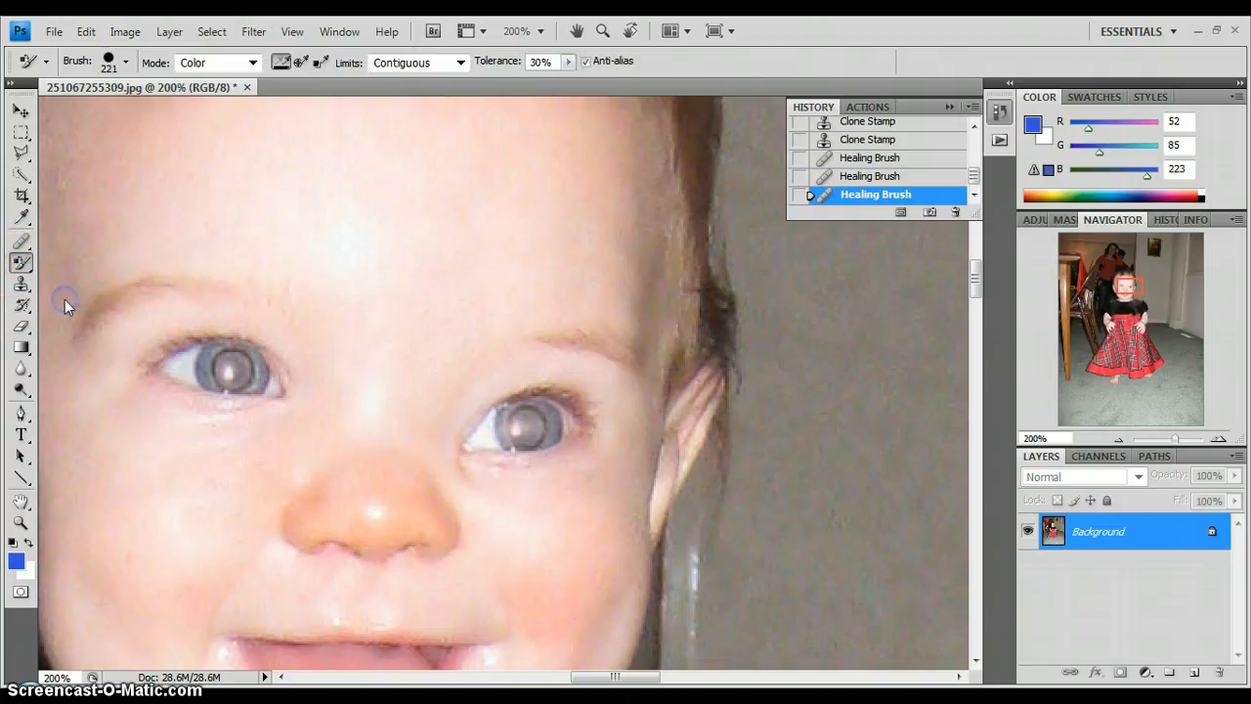
left_click(20, 176)
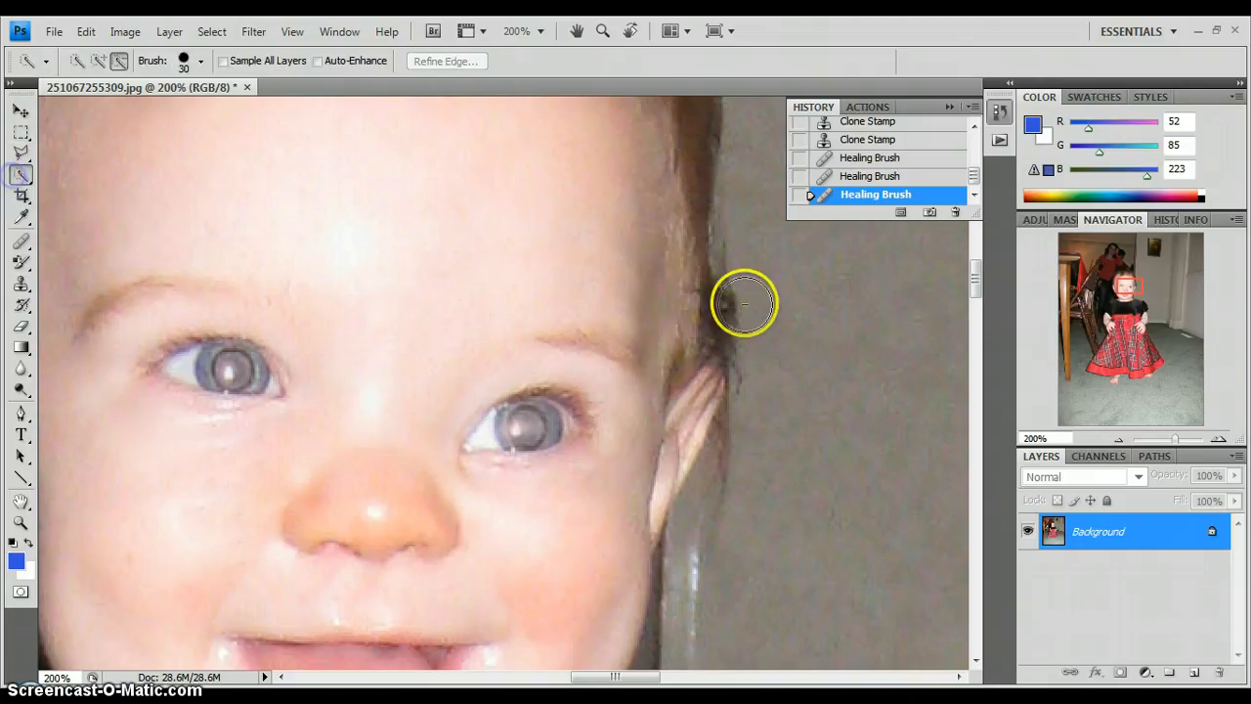
left_click_drag(1136, 284, 1142, 324)
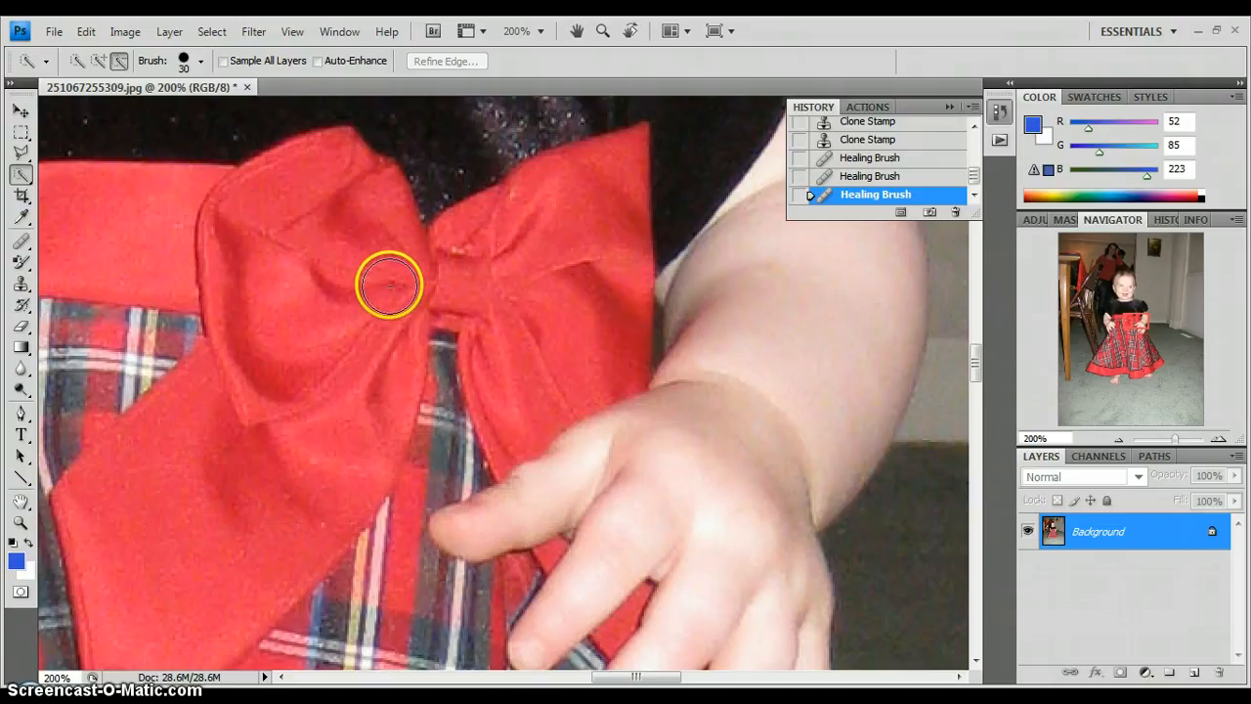
left_click(98, 61)
mouse_move(265, 152)
left_mouse_down()
mouse_move(404, 281)
mouse_move(382, 257)
left_mouse_up()
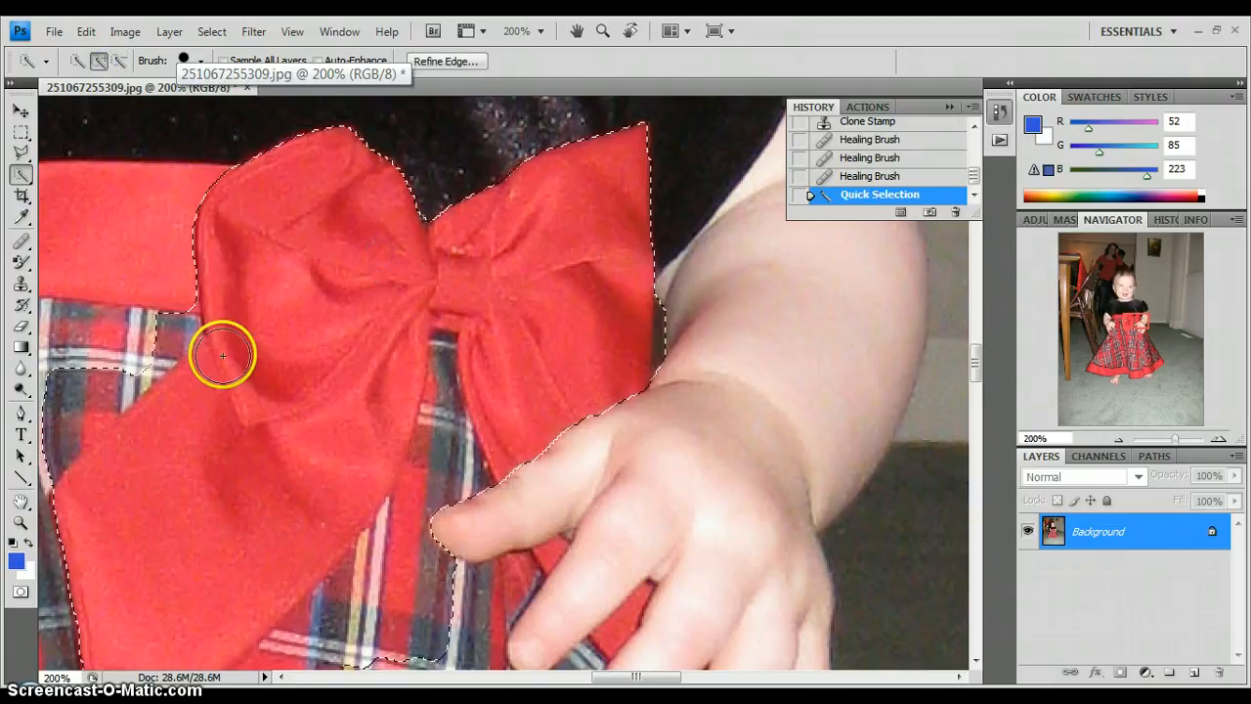
Subtract the plaid skirt fabric and the hanging ribbon tail below the bow from the selection.
left_click(119, 61)
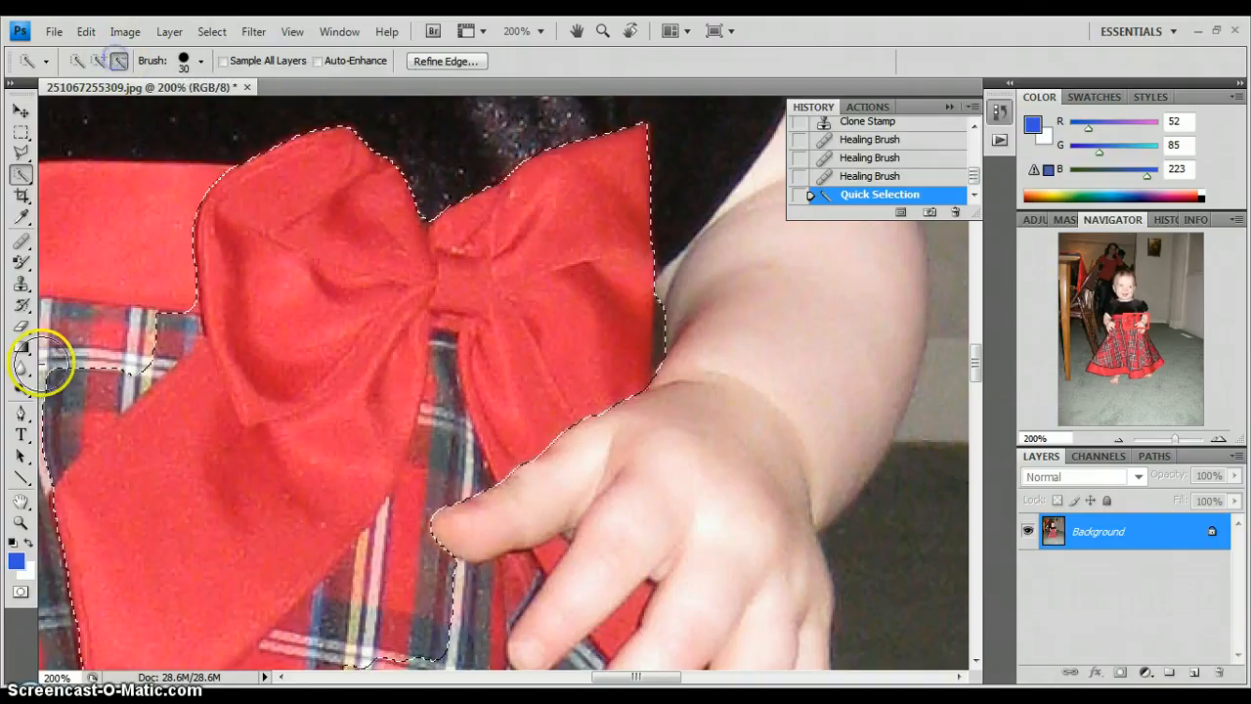
mouse_move(67, 391)
left_mouse_down()
mouse_move(67, 423)
mouse_move(127, 360)
left_mouse_up()
left_click(178, 316)
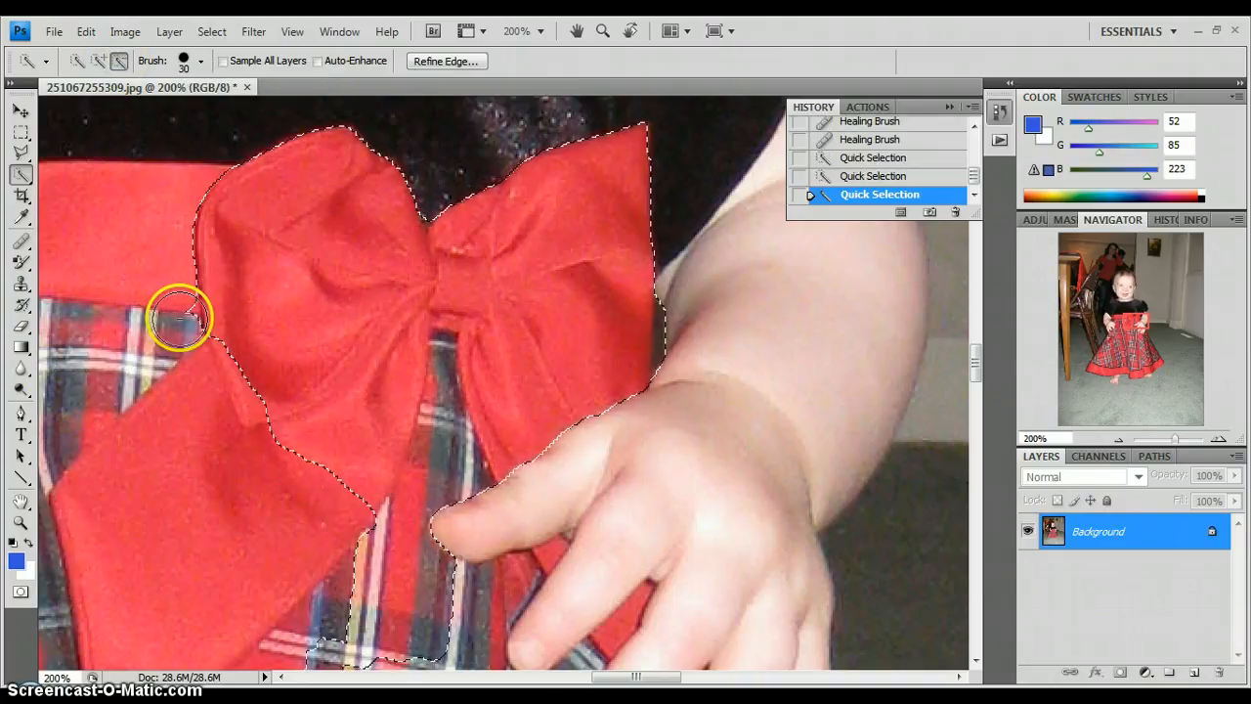
left_click_drag(387, 537, 294, 448)
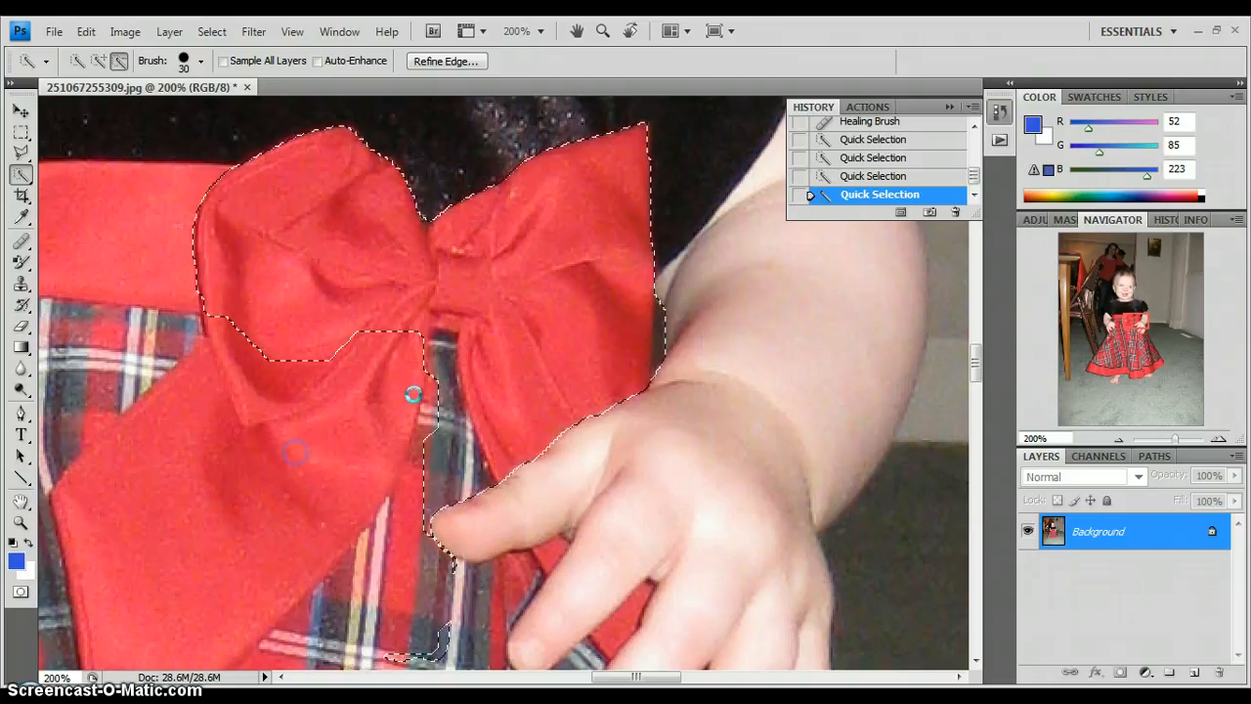
left_click(420, 389)
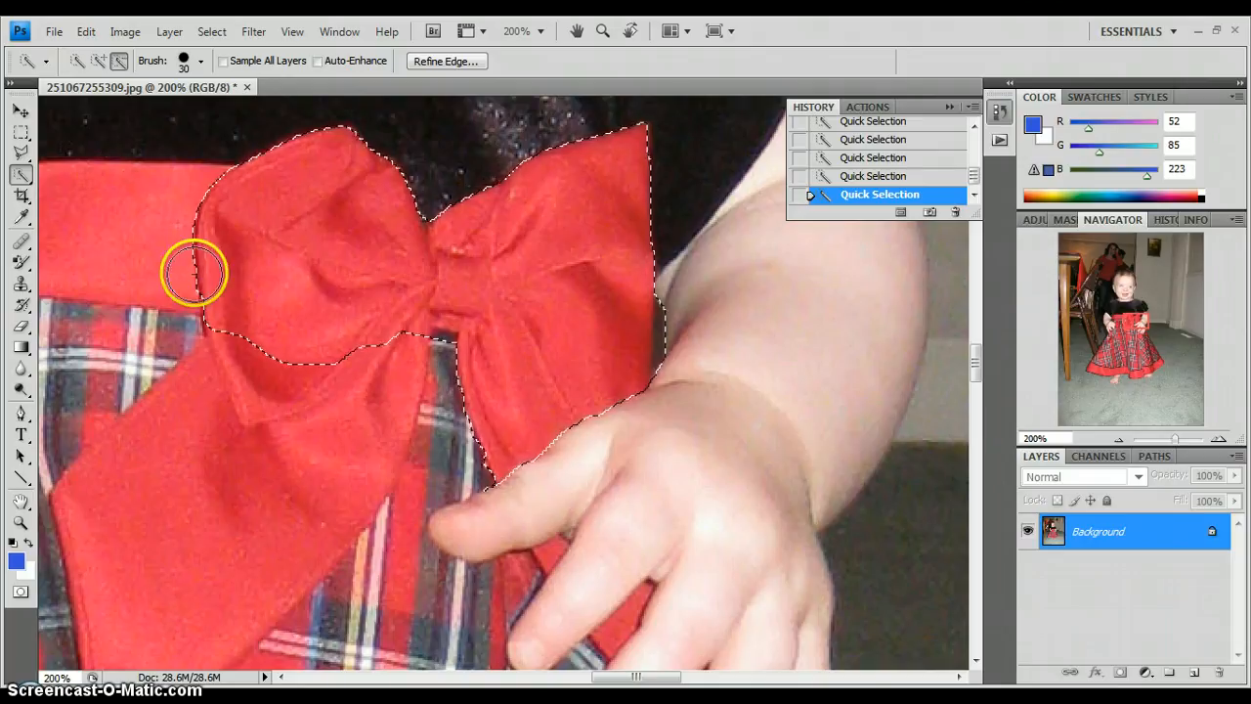
Add the missing lower corner and side edge of the bow's loop nearest the waistband back to the selection.
left_click(98, 61)
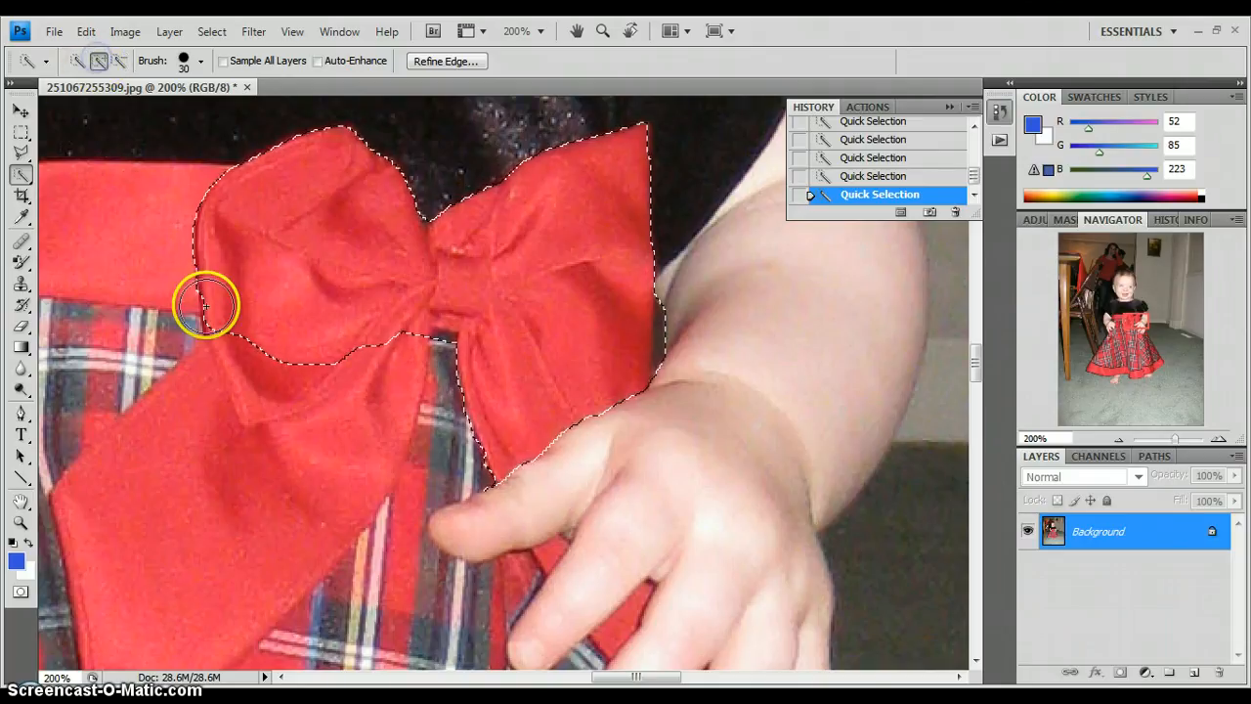
left_click(258, 371)
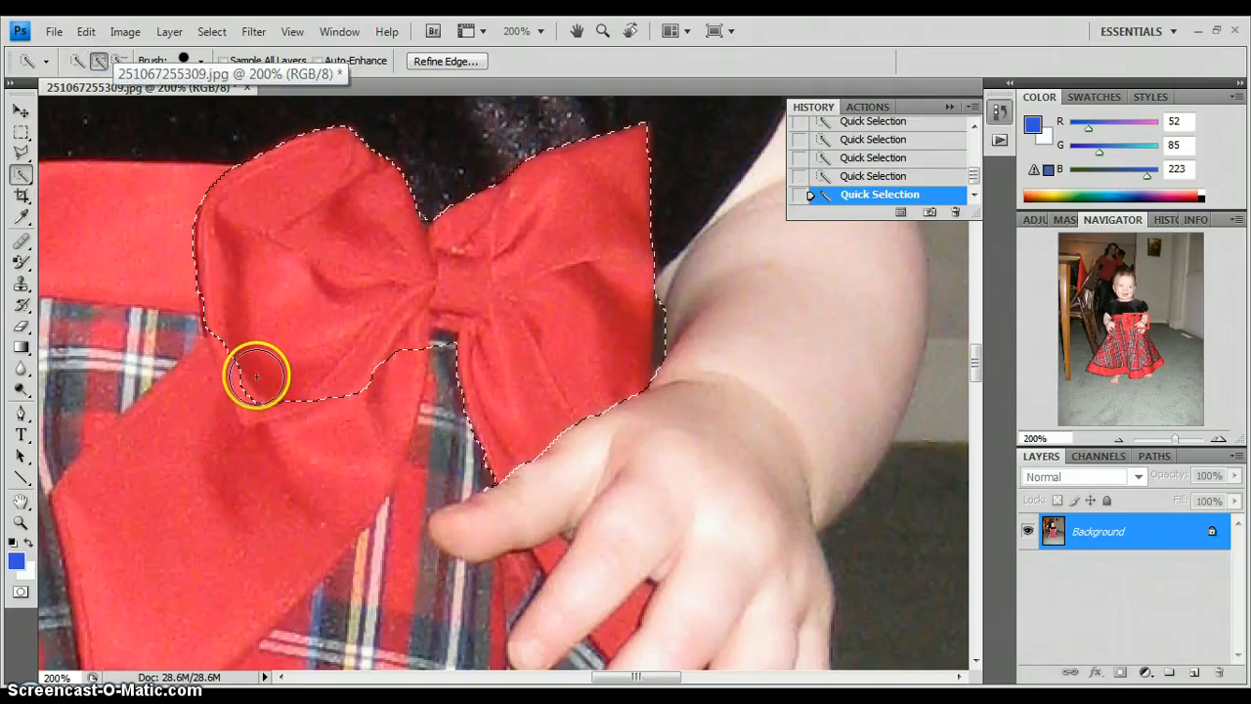
mouse_move(256, 379)
left_mouse_down()
mouse_move(492, 344)
mouse_move(201, 264)
left_mouse_up()
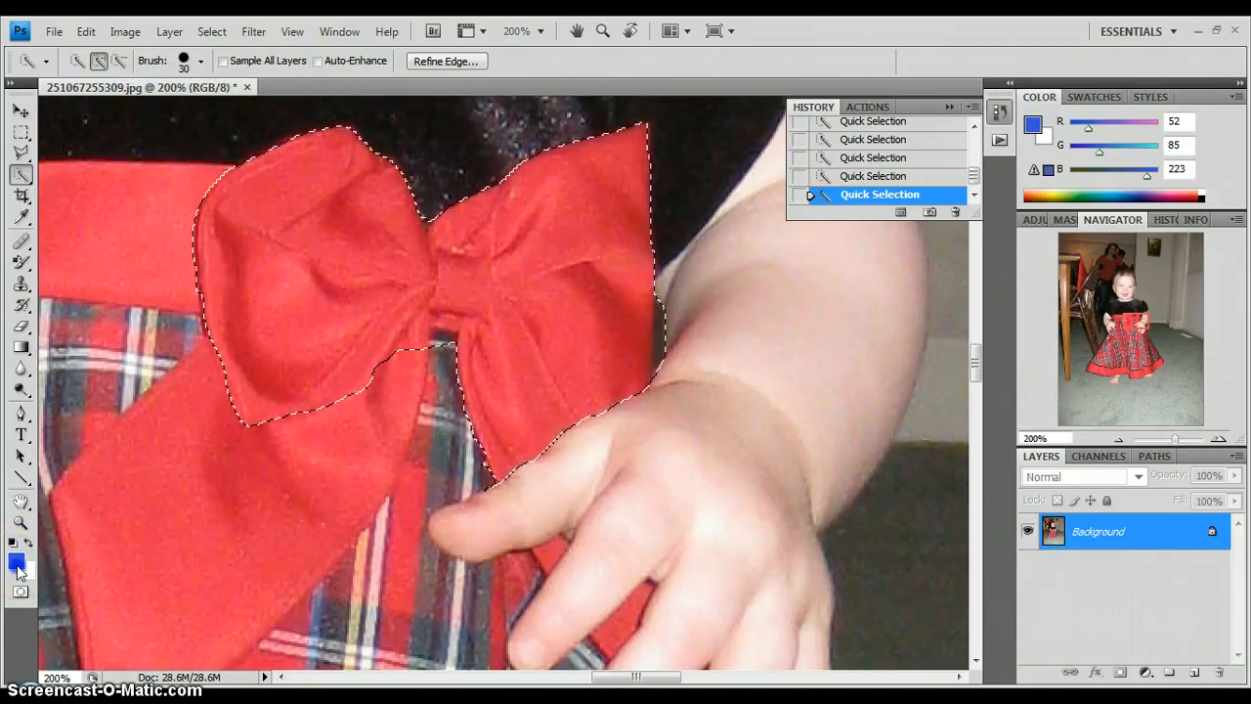
Set the foreground color to medium blue #097bb6 (R 9, G 123, B 182).
left_click(18, 567)
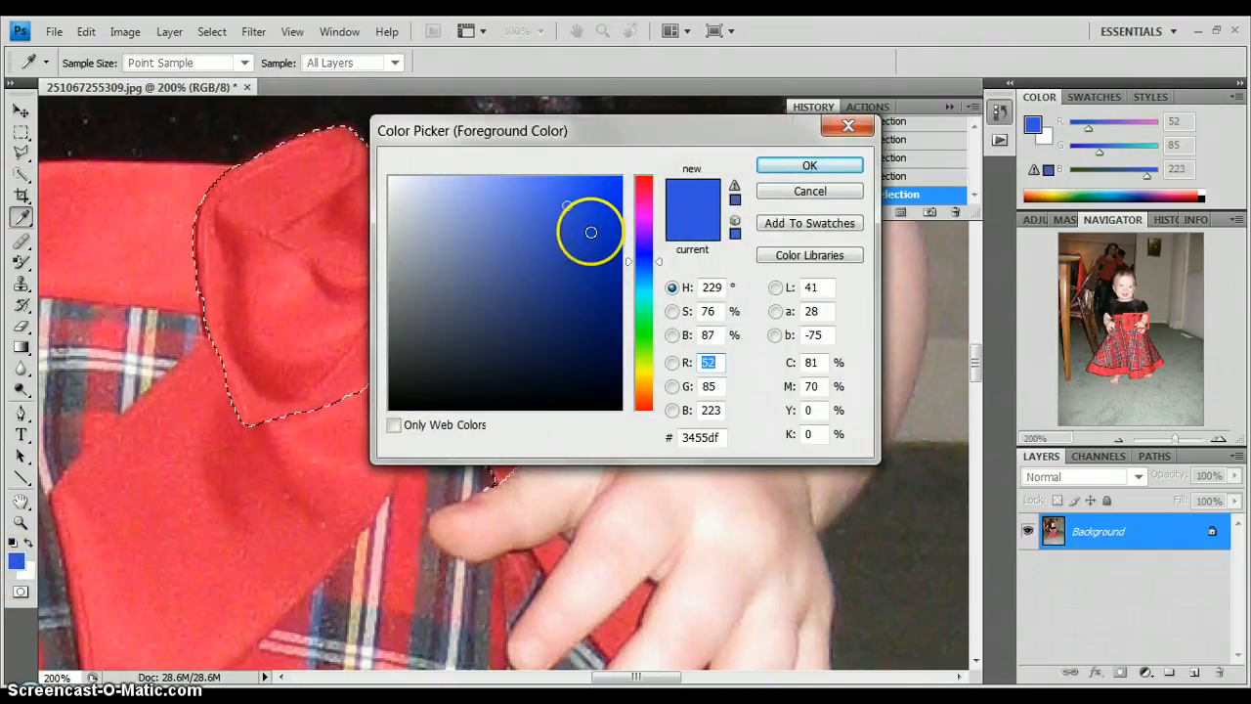
left_click(644, 298)
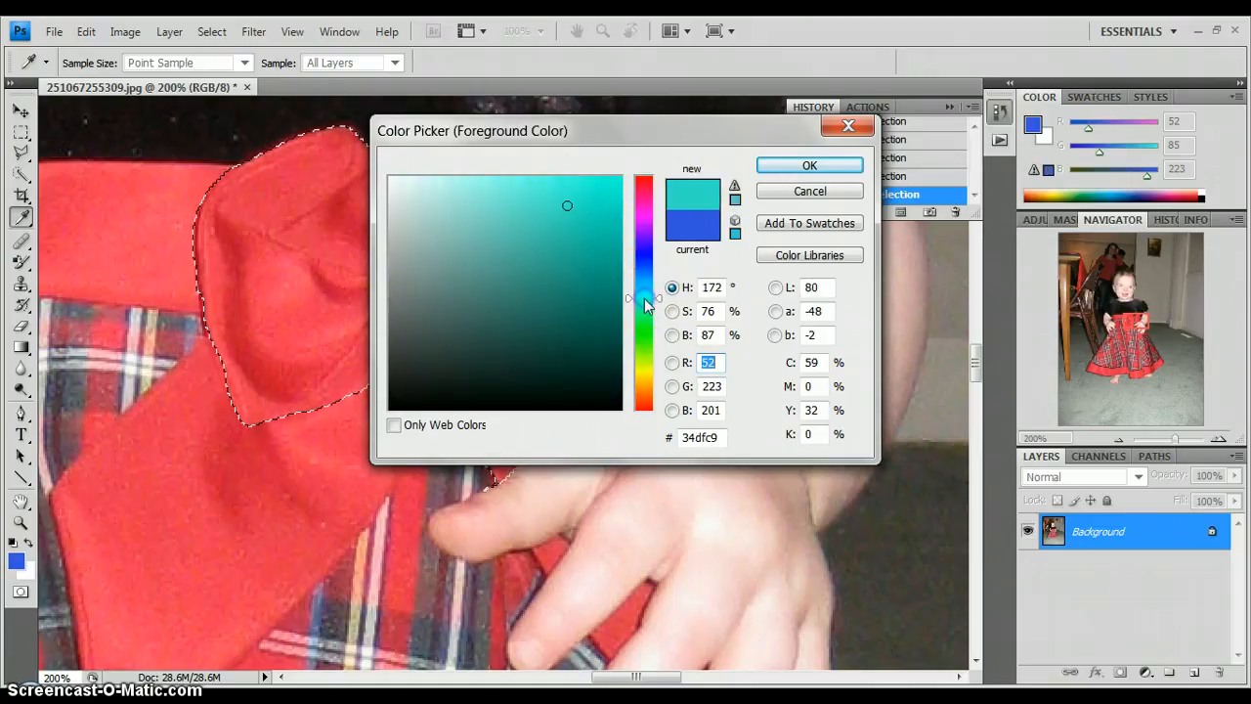
left_click(639, 281)
left_click(610, 243)
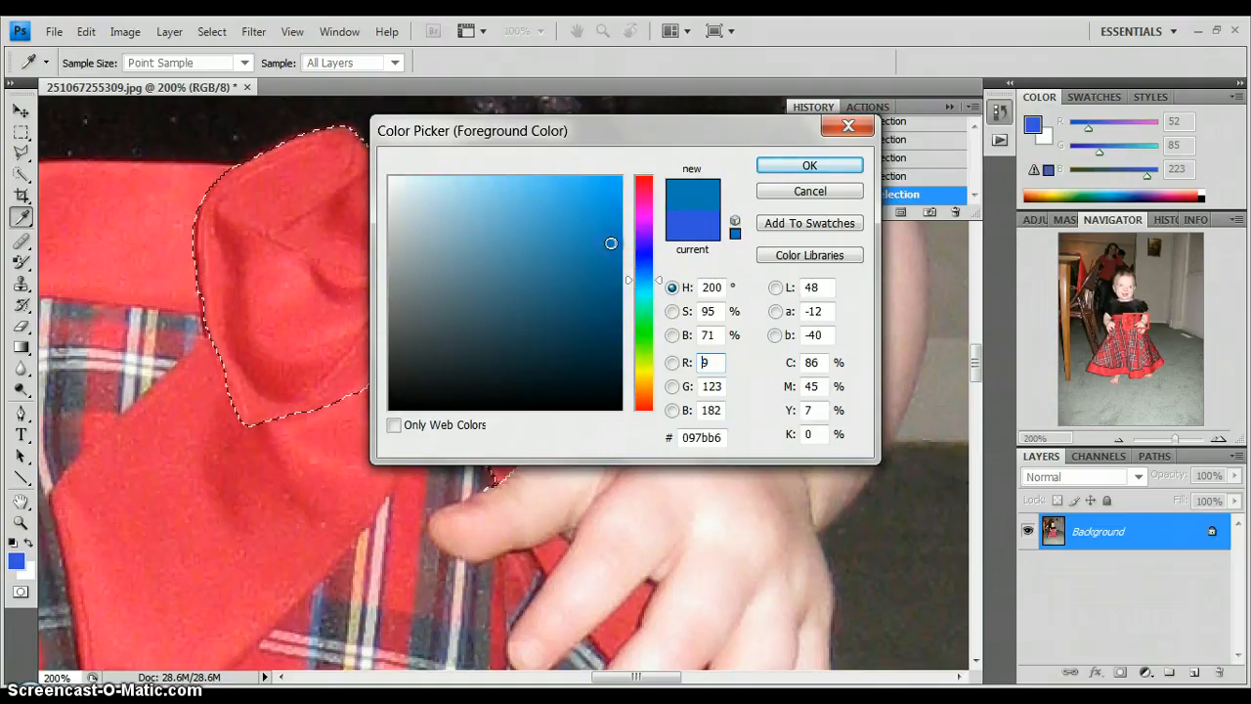
left_click(808, 164)
Recolor the selected bow blue with the Color Replacement tool in Color mode, using a 121 px brush.
left_click(21, 177)
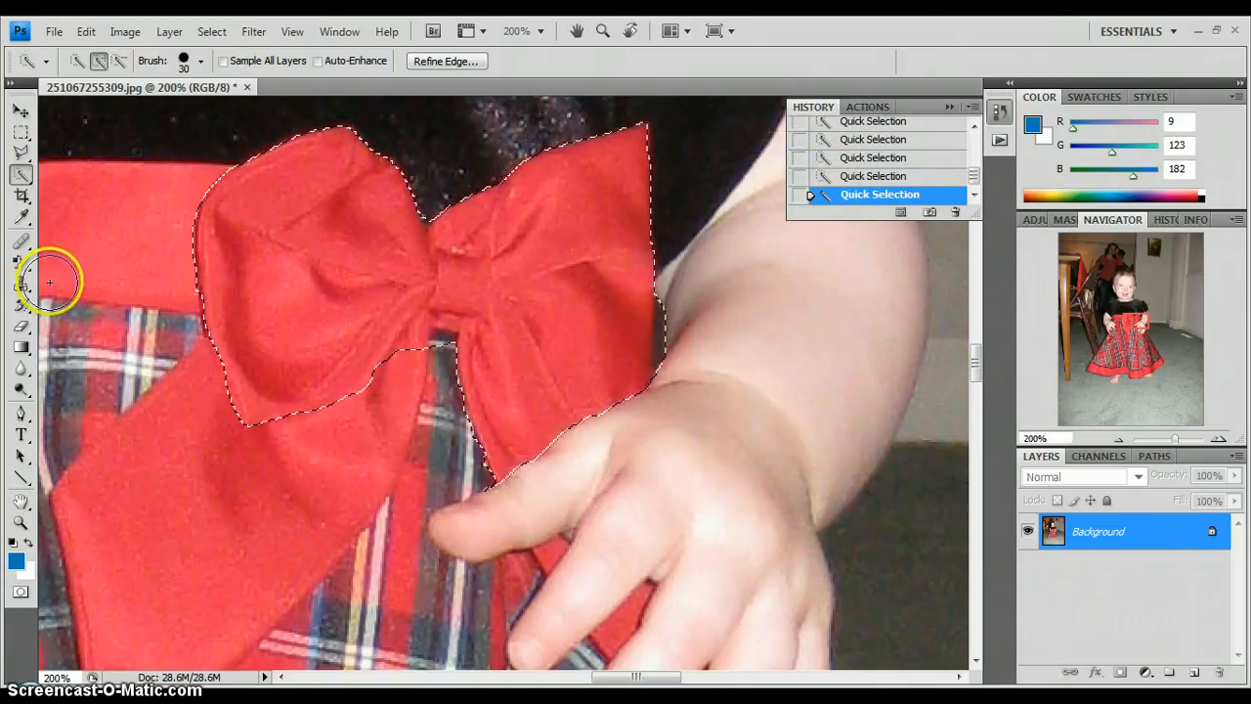
left_click(21, 262)
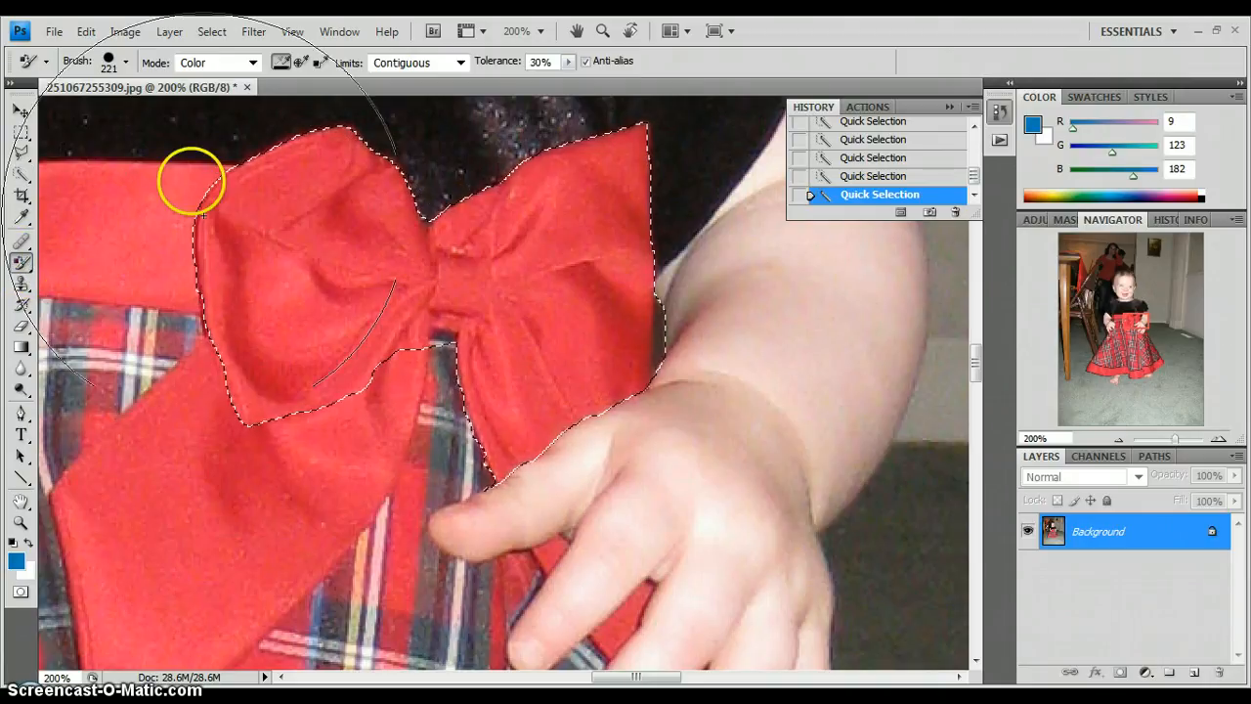
left_click(122, 64)
mouse_move(160, 111)
left_mouse_down()
mouse_move(127, 113)
mouse_move(134, 123)
left_mouse_up()
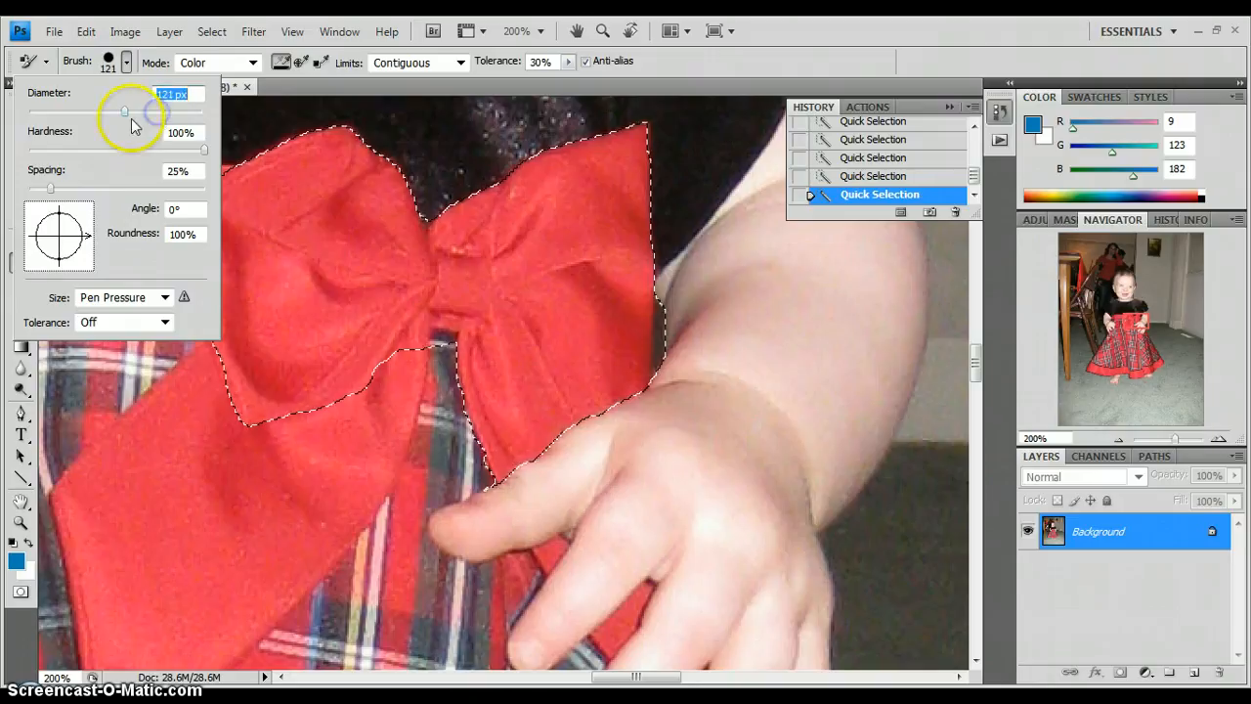
left_click(318, 381)
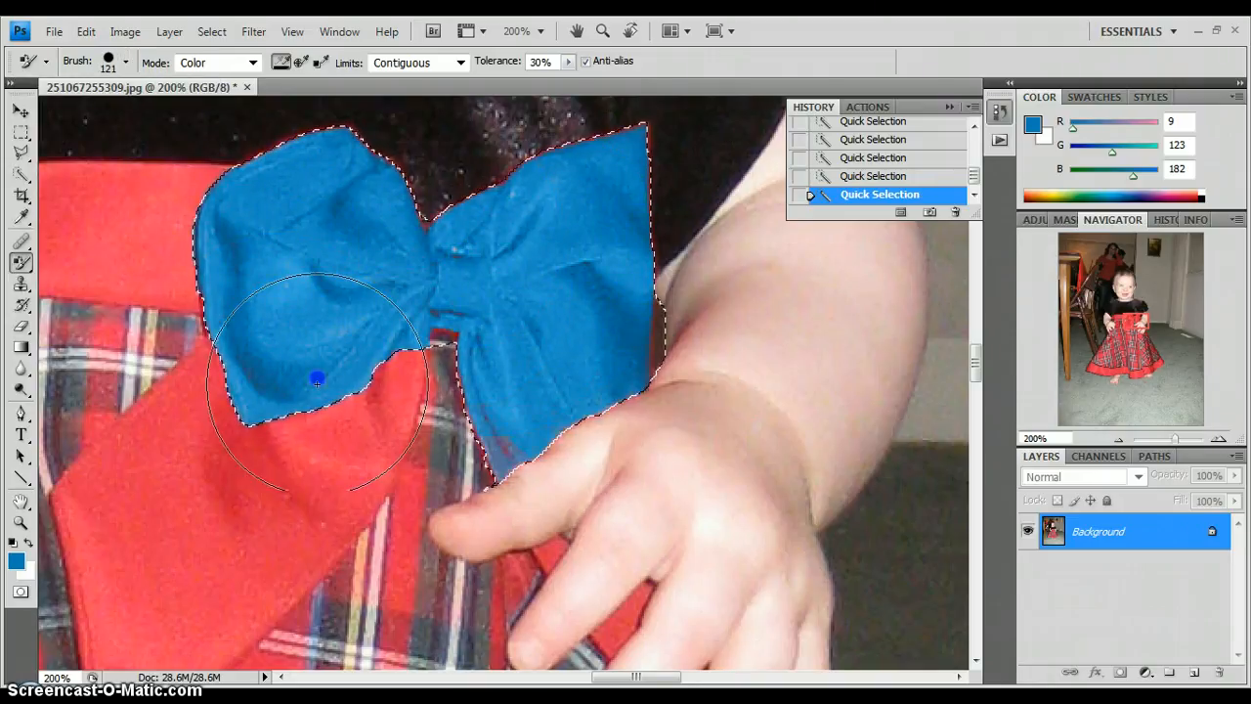
left_click_drag(317, 383, 426, 313)
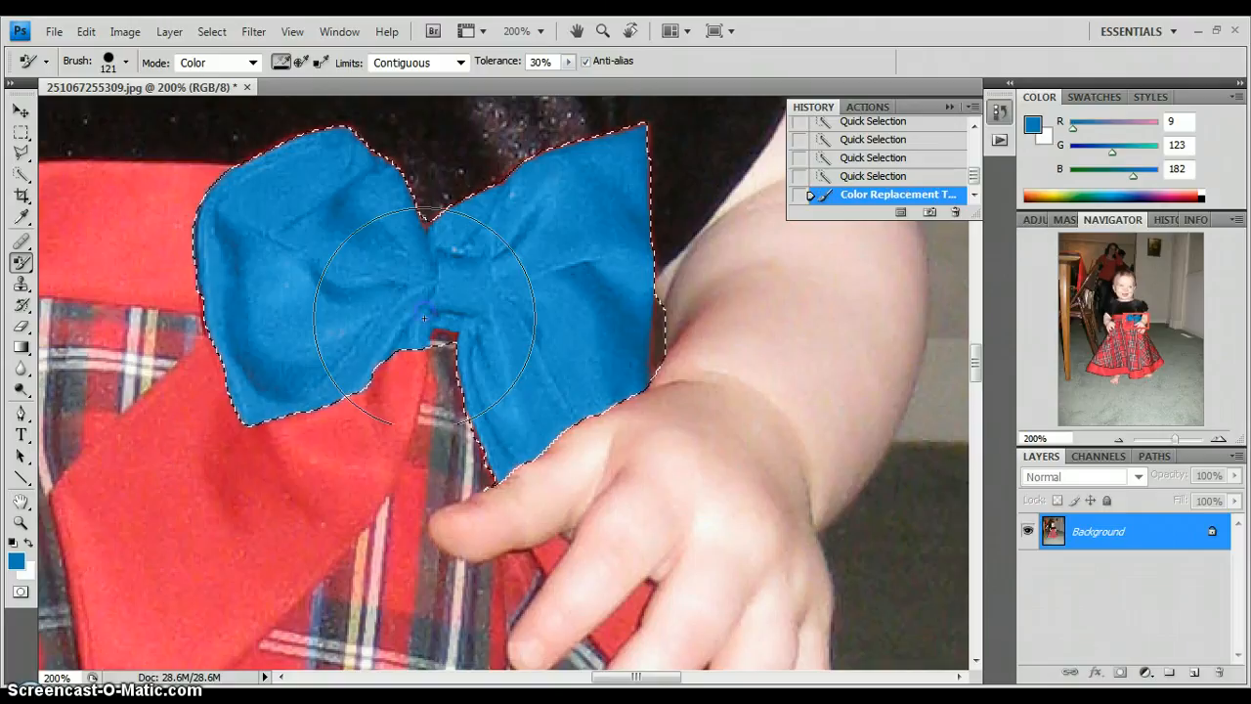
Clear the selection around the blue bow and review the recolored bow in the context of the whole dress.
mouse_move(622, 700)
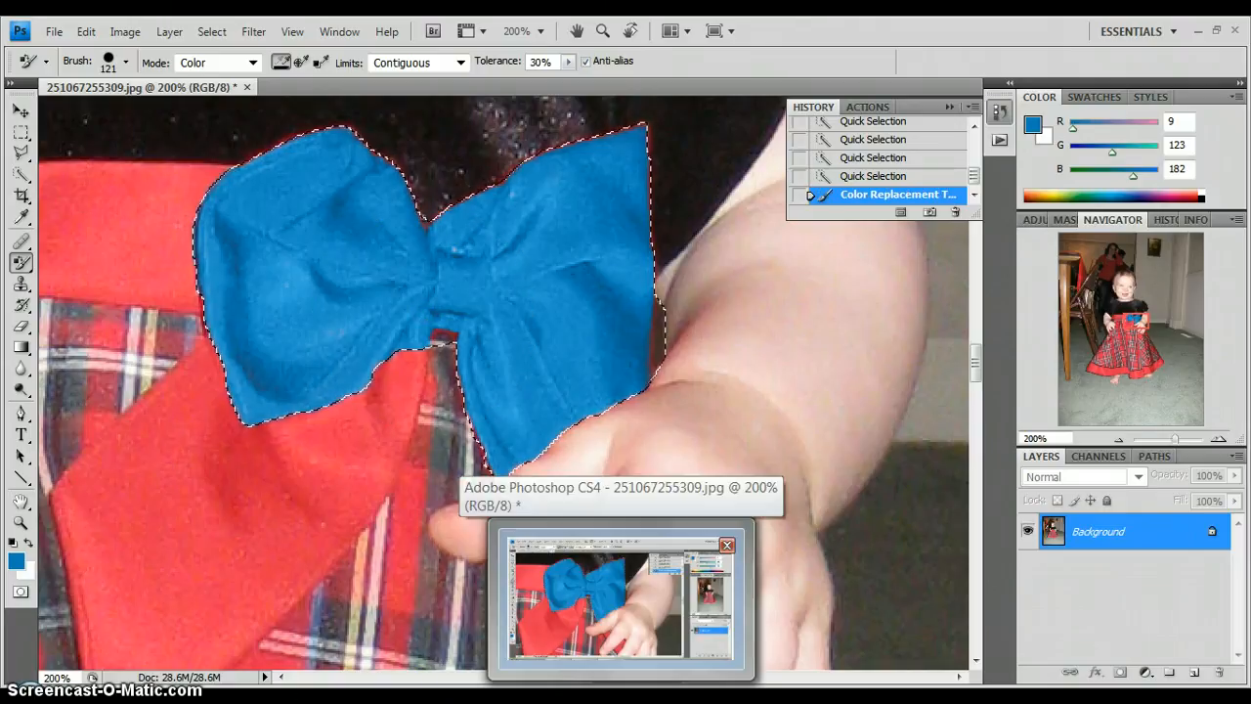
key("ctrl+d")
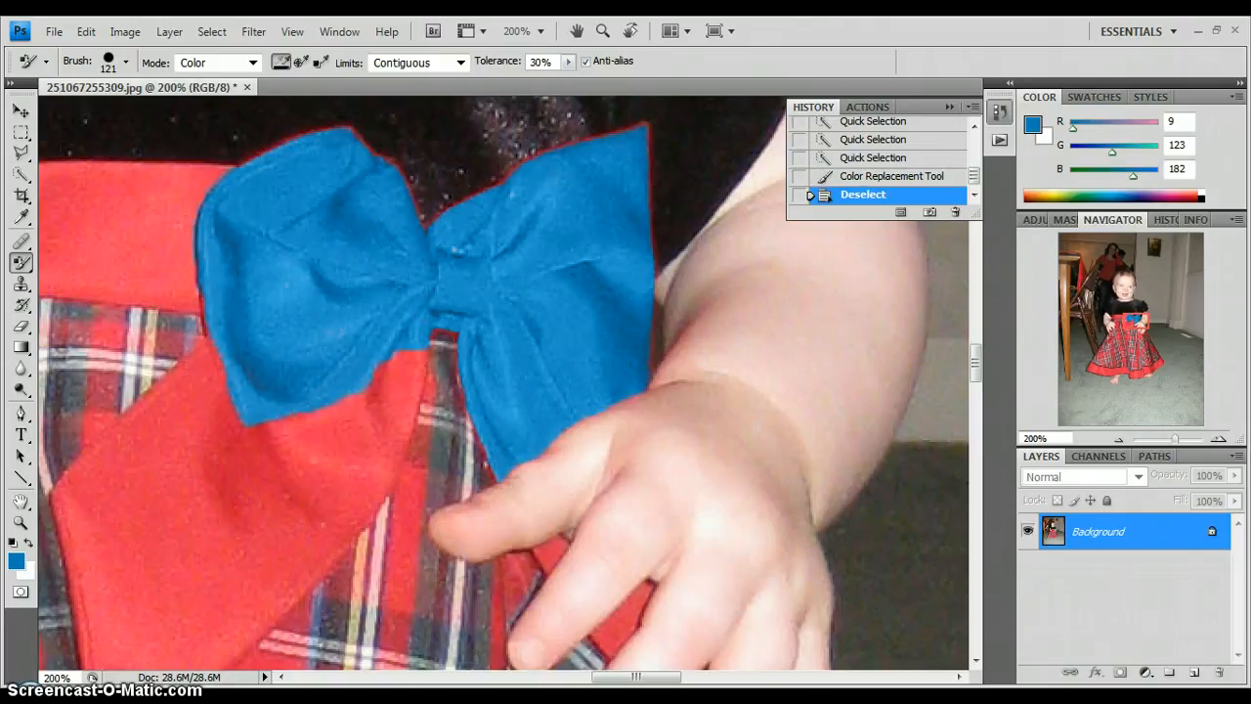
key("ctrl+minus")
key("ctrl+minus")
key("ctrl+minus")
key("ctrl+minus")
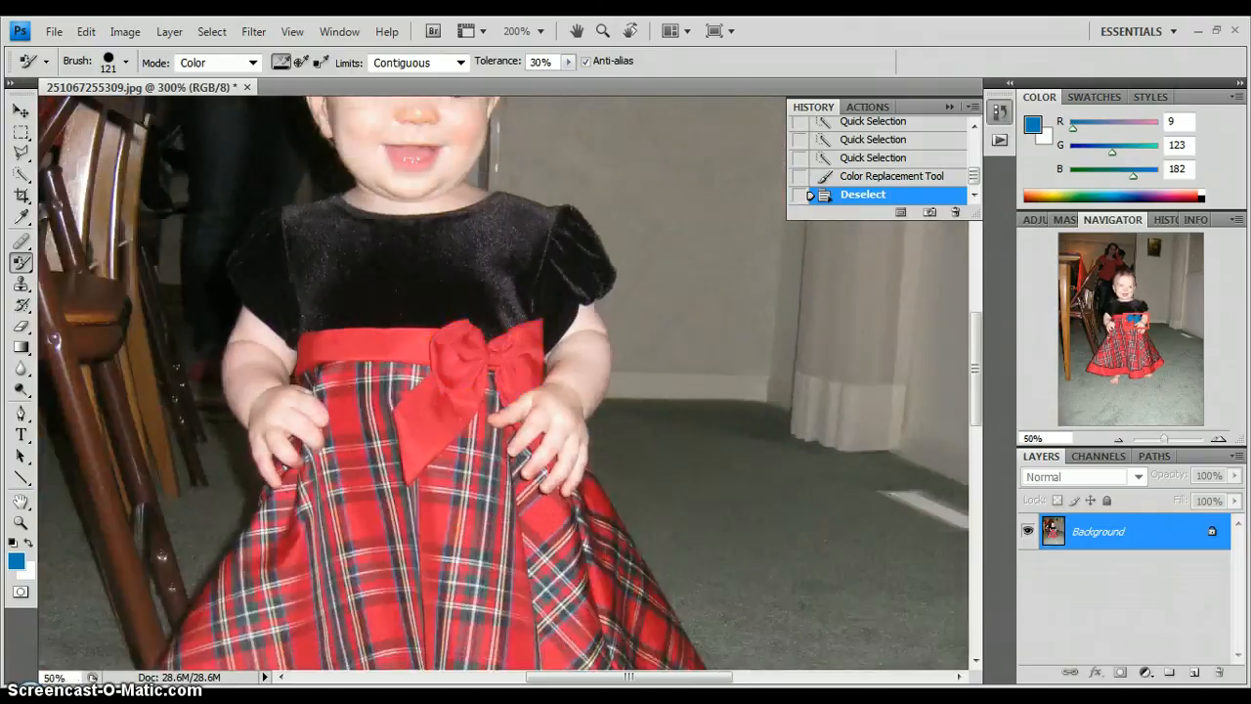